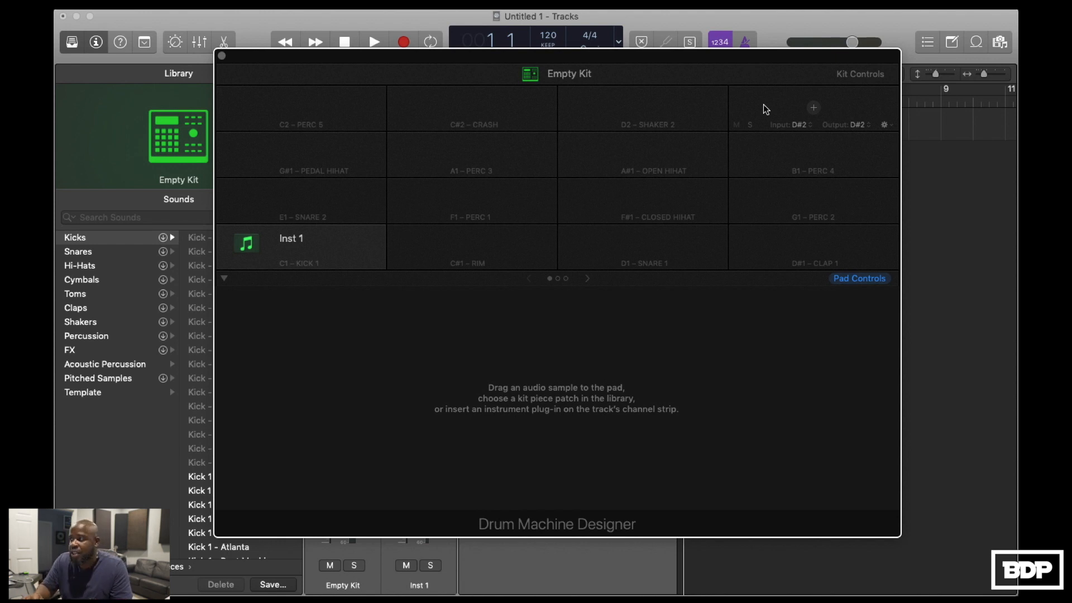
Step: Audition the 808 samples in the file browser and load 01-BoloDaProducer 808 (Main Zaytoven Type) onto the C1 – Kick 1 pad
{"action": "left_click", "coordinate": [999, 42]}
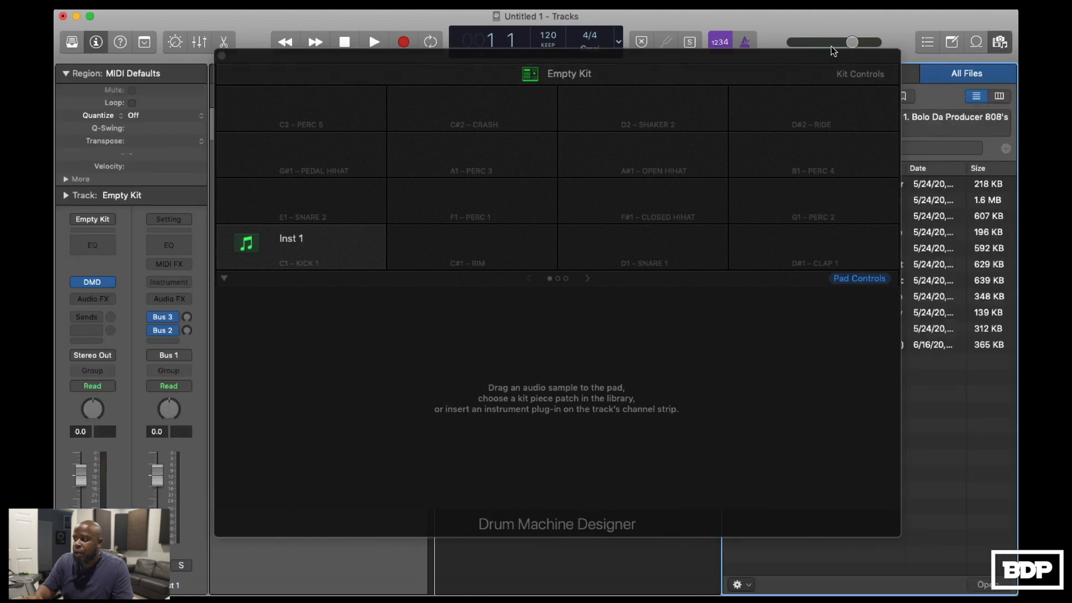
{"action": "left_click_drag", "start_coordinate": [830, 58], "coordinate": [669, 82]}
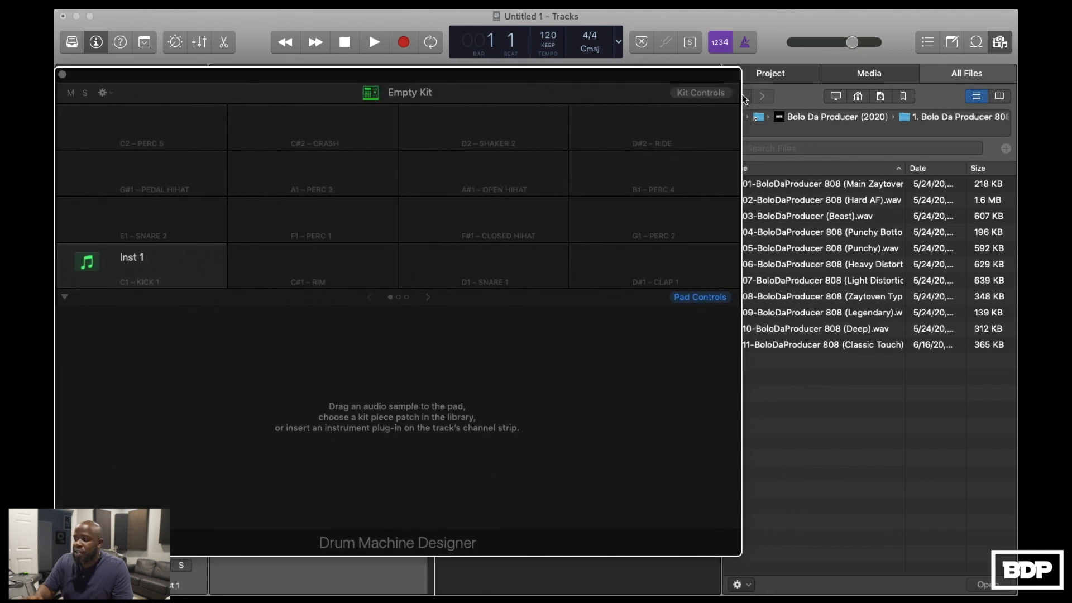
{"action": "left_click", "coordinate": [804, 185]}
{"action": "key", "text": "Down"}
{"action": "key", "text": "Down"}
{"action": "key", "text": "Down"}
{"action": "key", "text": "Down"}
{"action": "key", "text": "Up"}
{"action": "key", "text": "Up"}
{"action": "key", "text": "Up"}
{"action": "key", "text": "Up"}
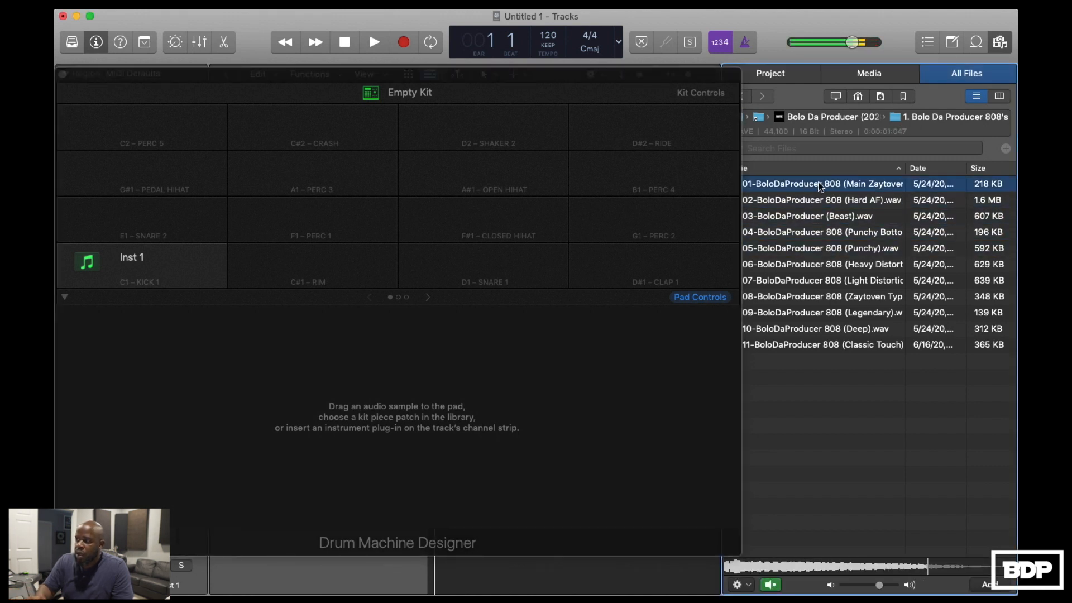
{"action": "left_click_drag", "start_coordinate": [799, 190], "coordinate": [170, 263]}
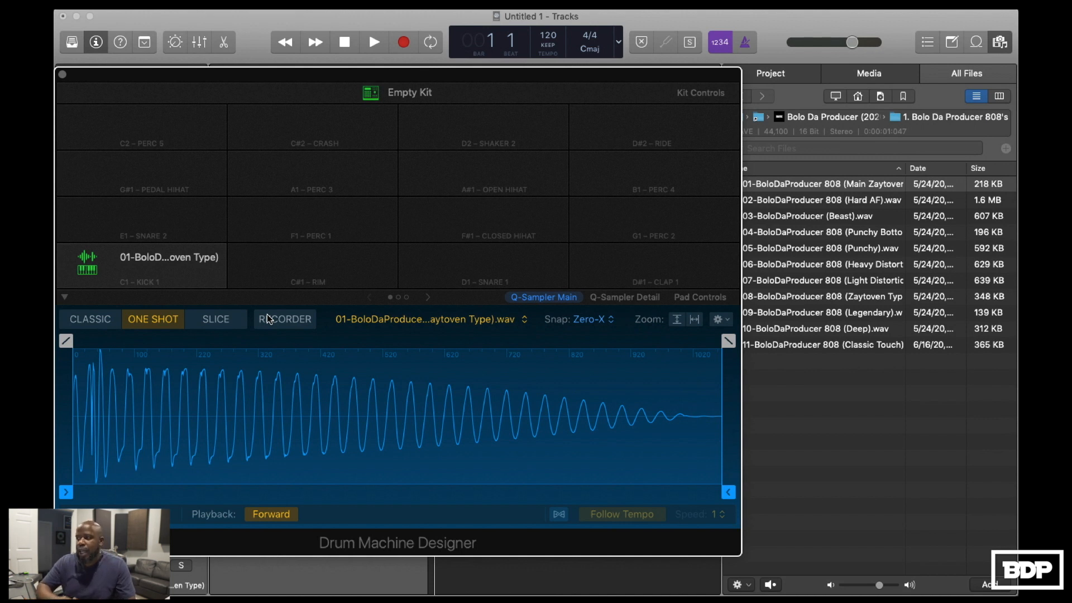
Step: Load 01-BoloDaProducer Kick (Most Used)-24b from the Bolo Da Producer Kicks folder onto the C#1 – Rim pad
{"action": "left_click", "coordinate": [859, 118]}
{"action": "left_click", "coordinate": [788, 200]}
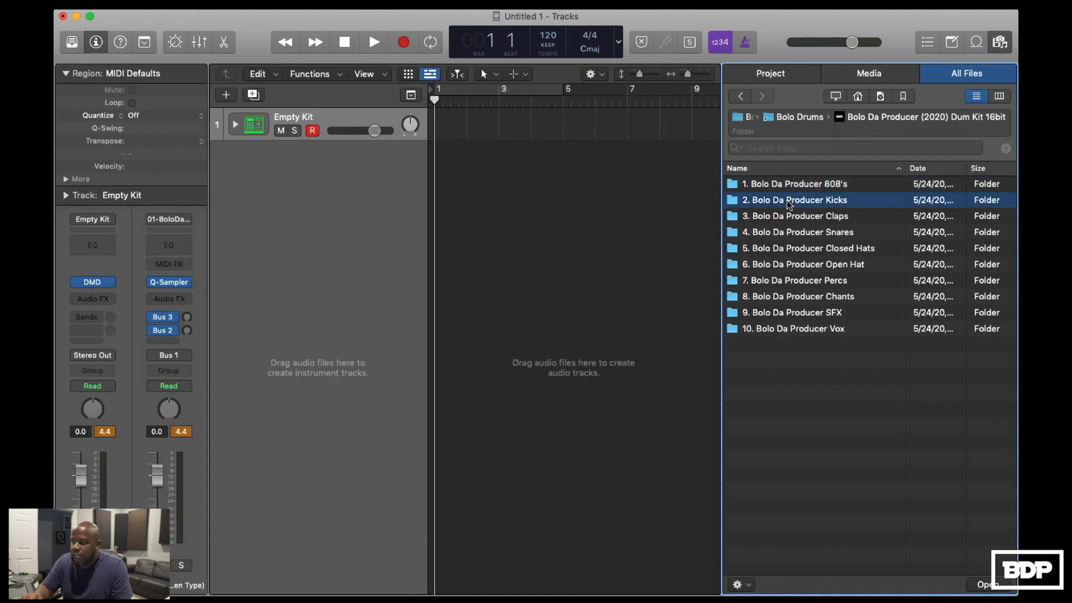
{"action": "double_click", "coordinate": [789, 201]}
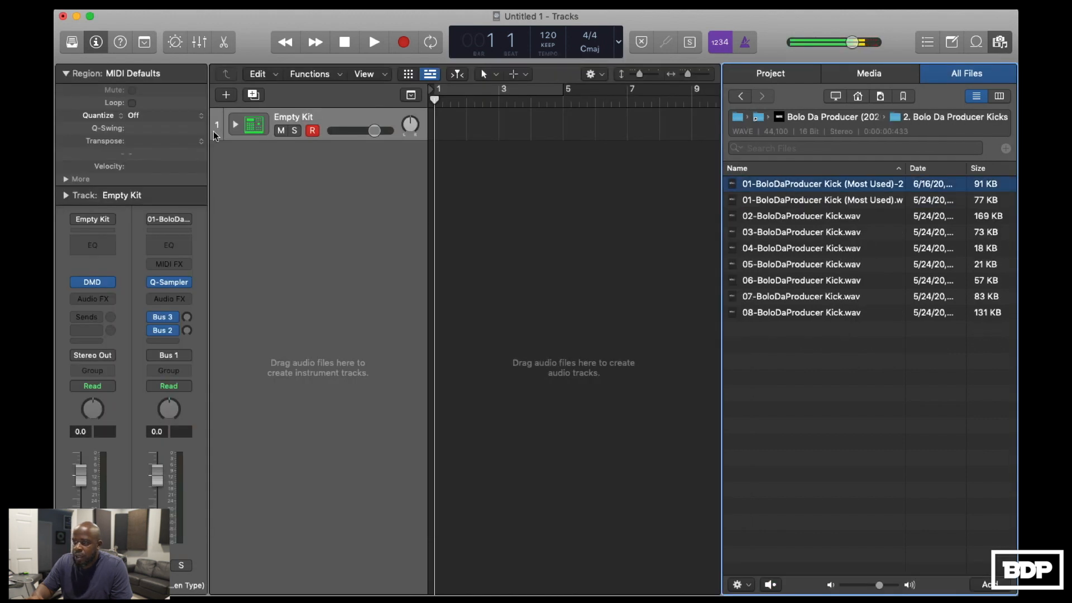
{"action": "left_click", "coordinate": [93, 281]}
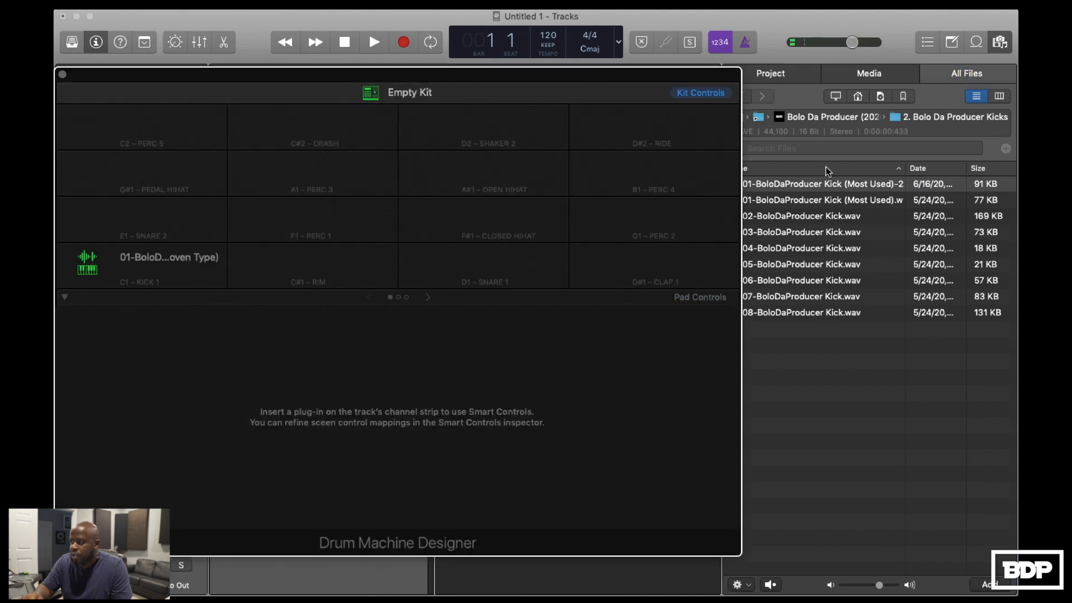
{"action": "left_click_drag", "start_coordinate": [792, 183], "coordinate": [318, 273]}
{"action": "left_click_drag", "start_coordinate": [686, 74], "coordinate": [613, 75]}
Step: Load 01-BoloDaProducer Clap (Most Used) from the Bolo Da Producer Claps folder onto the D1 – Snare 1 pad
{"action": "left_click", "coordinate": [740, 96]}
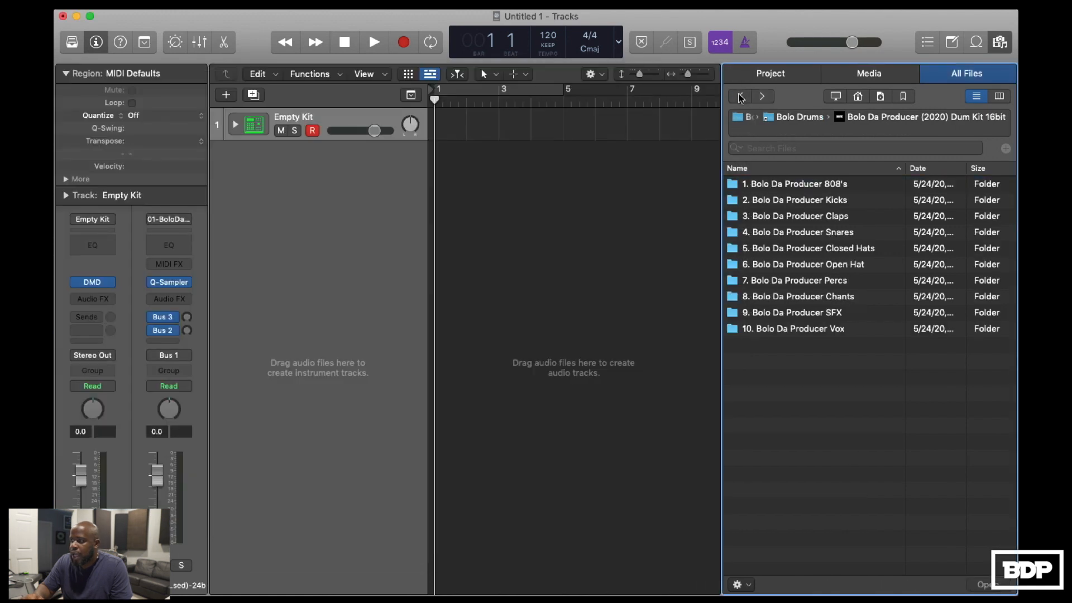
{"action": "double_click", "coordinate": [782, 222]}
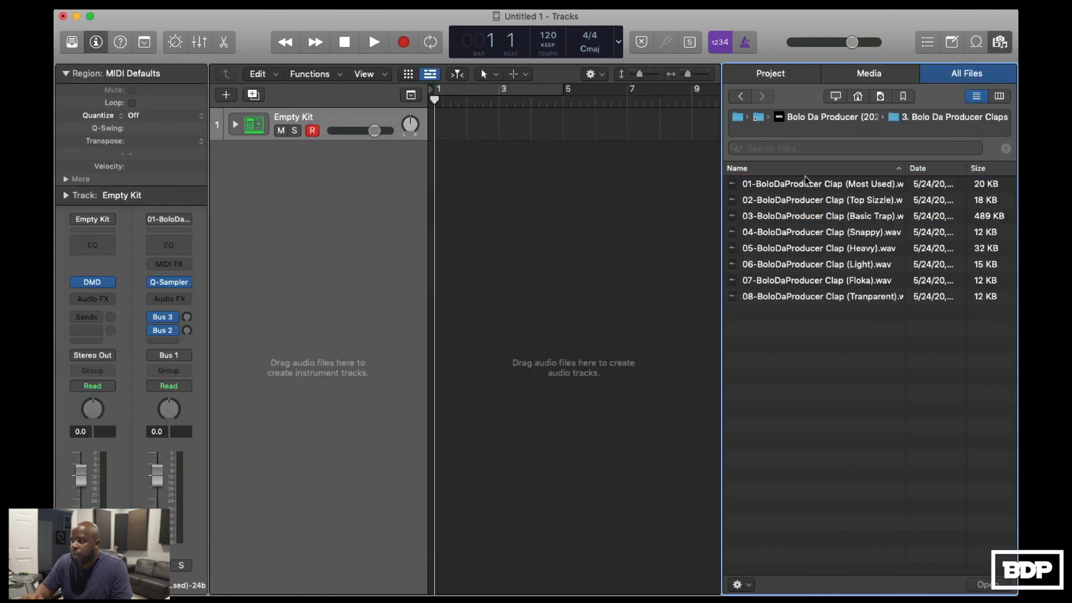
{"action": "left_click", "coordinate": [807, 185]}
{"action": "left_click", "coordinate": [96, 282]}
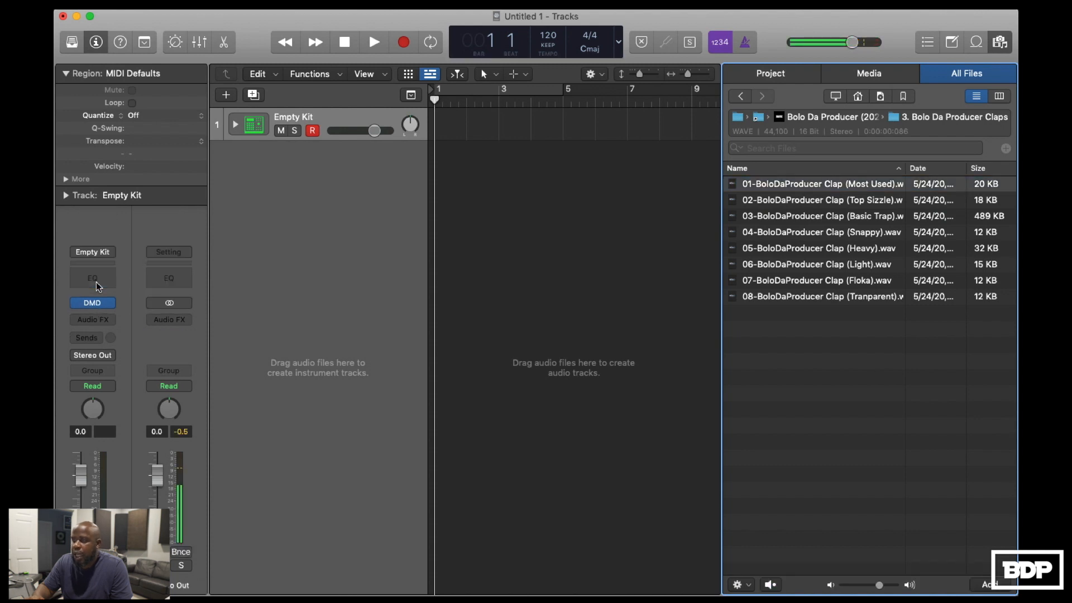
{"action": "left_click", "coordinate": [94, 303]}
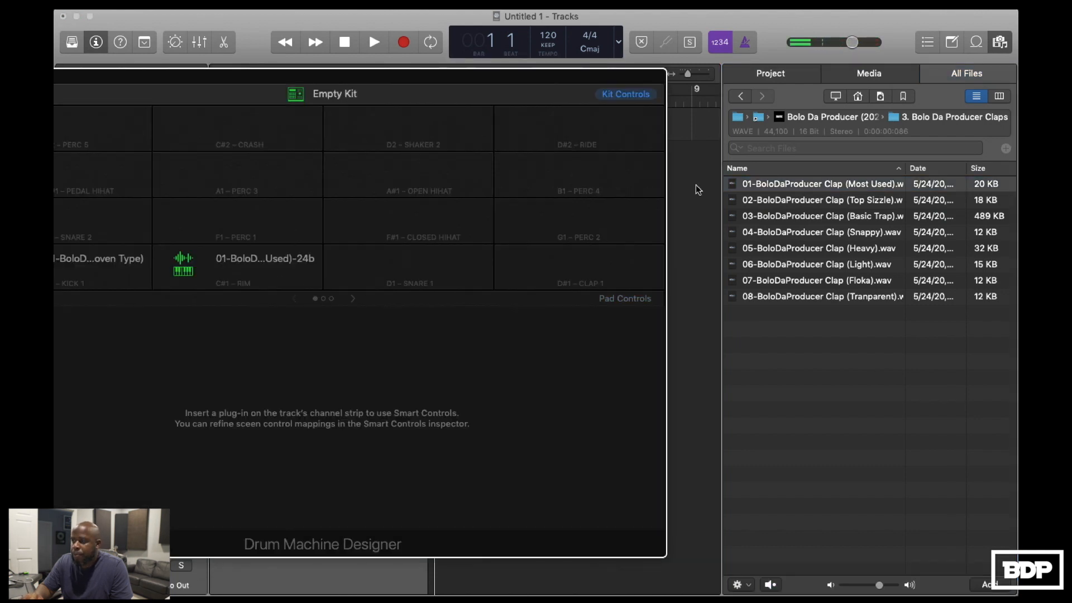
{"action": "left_click_drag", "start_coordinate": [780, 202], "coordinate": [450, 274]}
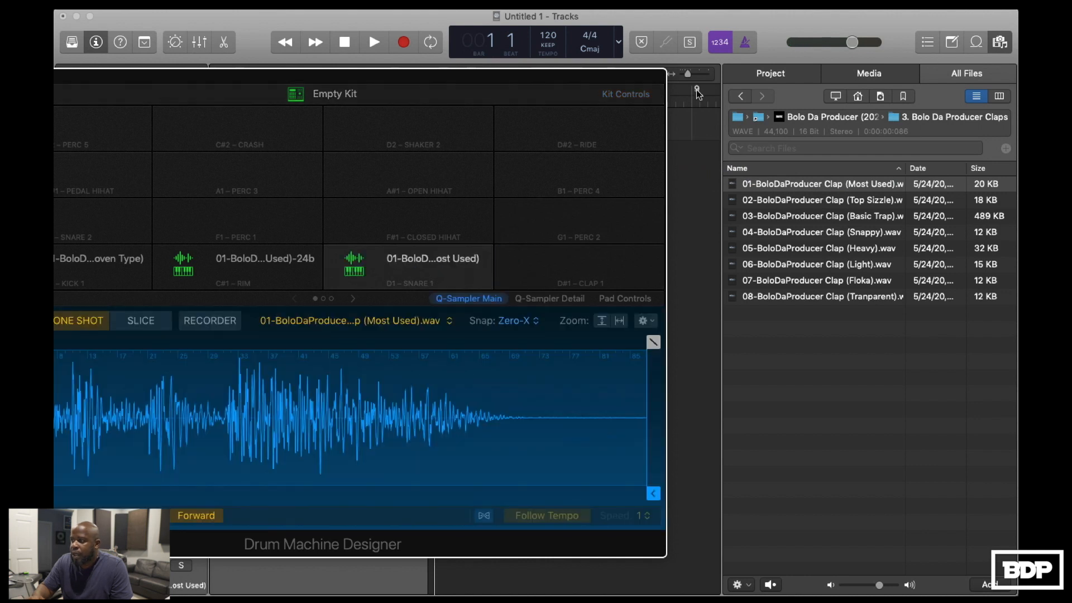
Step: Load 01-BoloDaProducer Cld Hat (Most Used) from the Bolo Da Producer Closed Hats folder onto the D#1 – Clap 1 pad
{"action": "left_click", "coordinate": [806, 116]}
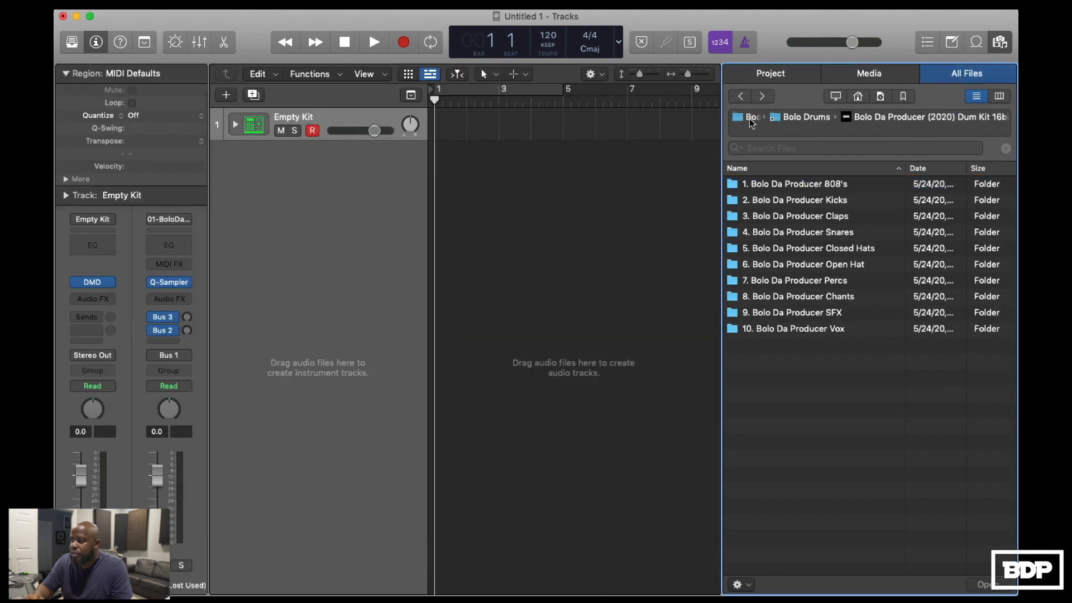
{"action": "double_click", "coordinate": [815, 247]}
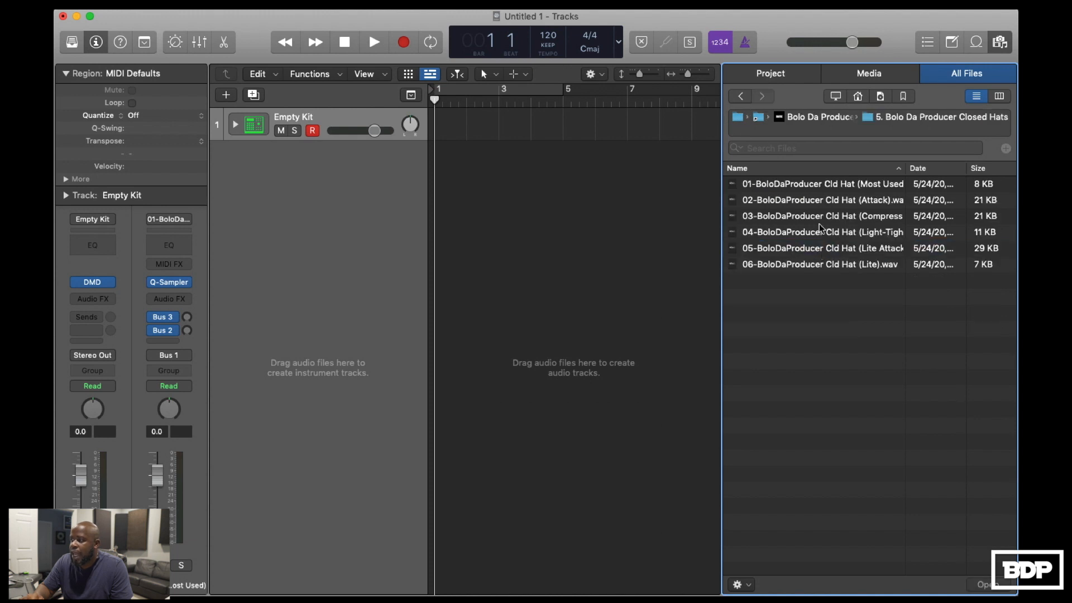
{"action": "left_click", "coordinate": [829, 185]}
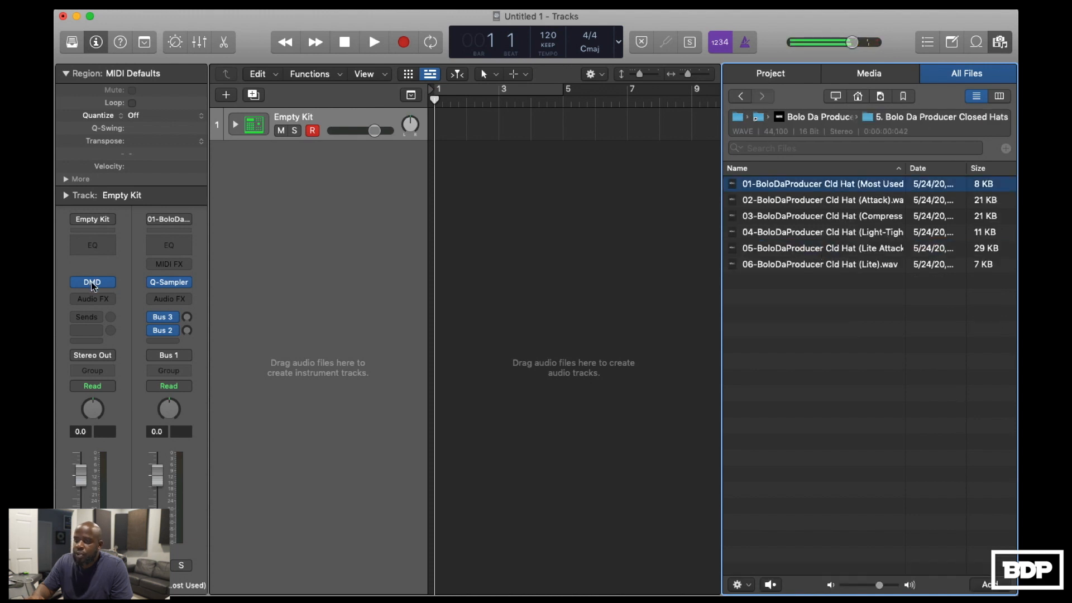
{"action": "left_click", "coordinate": [92, 302]}
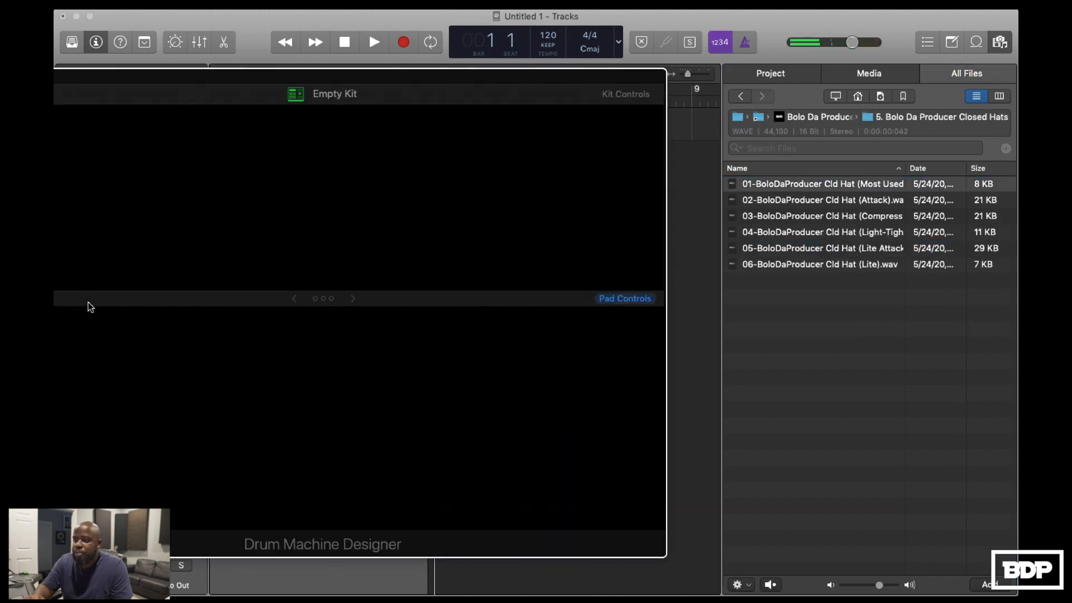
{"action": "left_click_drag", "start_coordinate": [756, 188], "coordinate": [583, 278]}
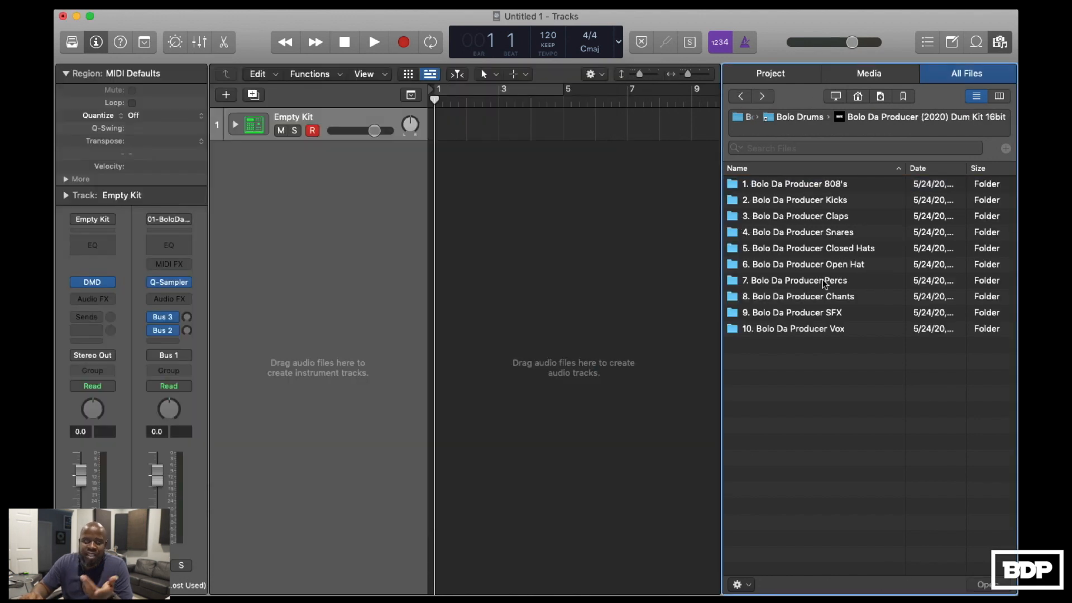
Step: Audition the Open Hat folder's samples and load 05-BoloDaProducer Open Hat.wav onto the E1 – Snare 2 pad
{"action": "left_click", "coordinate": [812, 249]}
{"action": "double_click", "coordinate": [812, 265]}
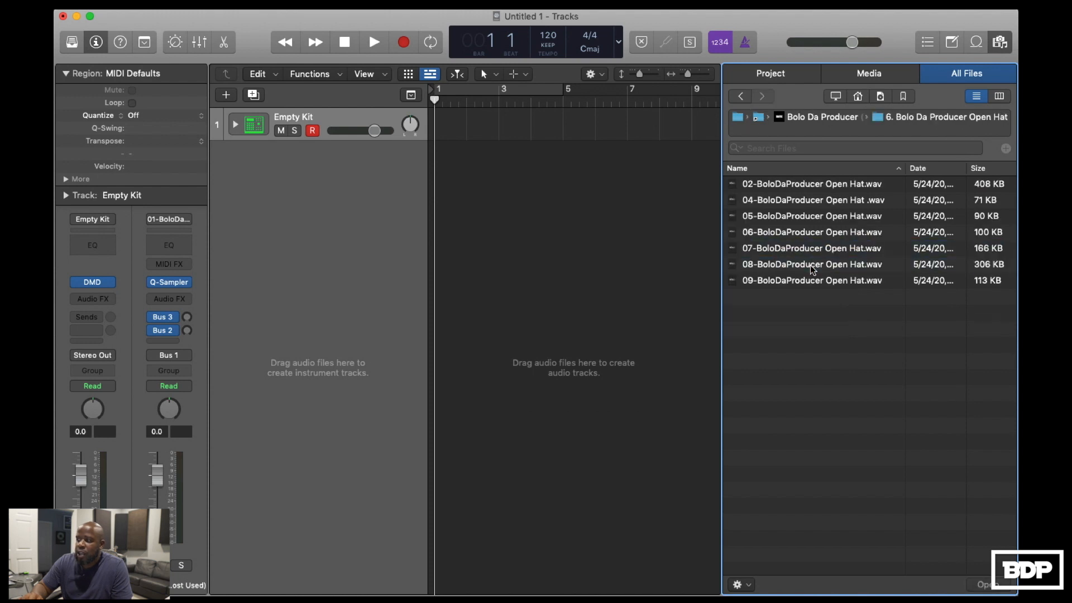
{"action": "left_click", "coordinate": [816, 185]}
{"action": "left_click", "coordinate": [812, 216]}
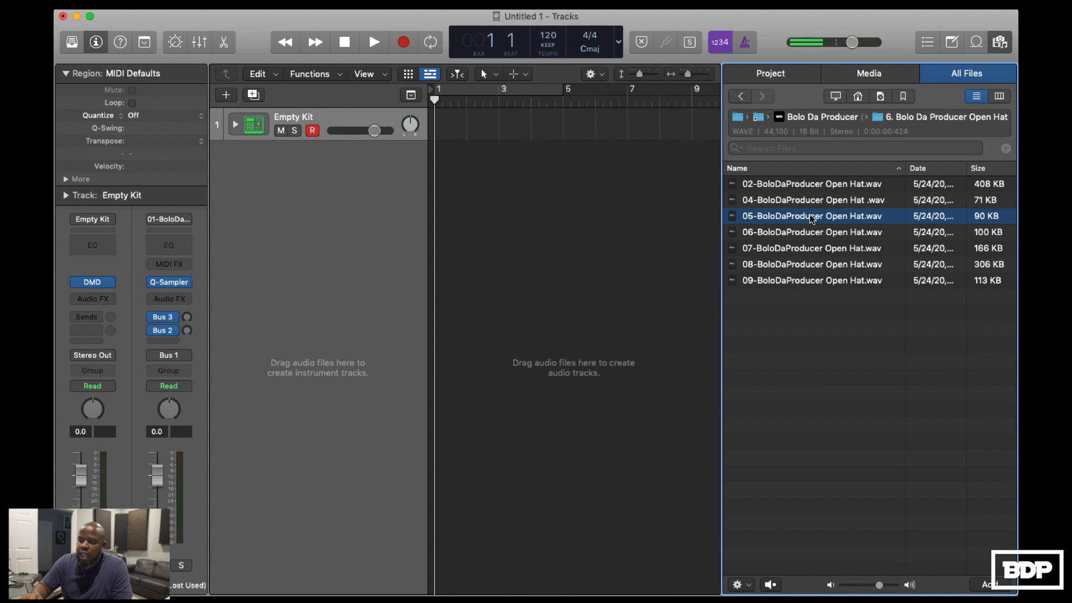
{"action": "left_click", "coordinate": [94, 282]}
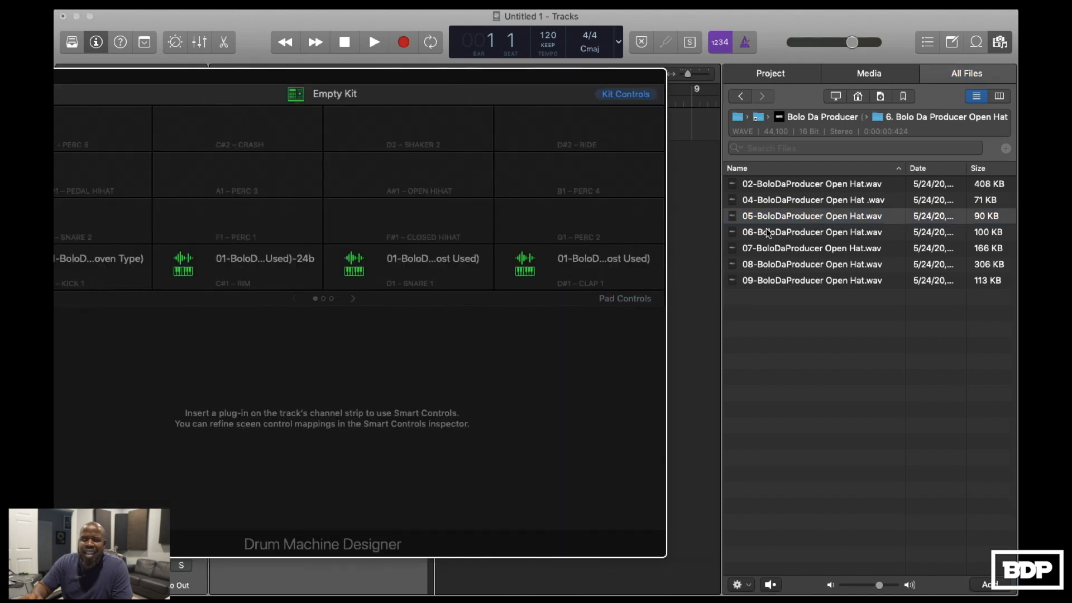
{"action": "left_click_drag", "start_coordinate": [513, 77], "coordinate": [557, 82]}
{"action": "left_click_drag", "start_coordinate": [759, 220], "coordinate": [165, 226]}
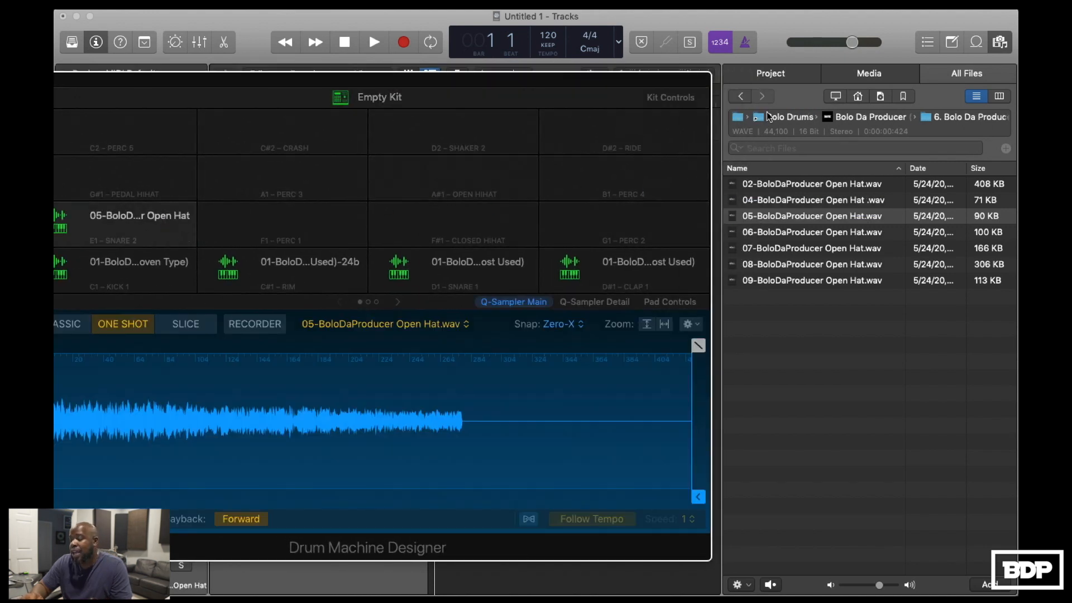
Step: Hide the file browser and reopen Drum Machine Designer with all its pads in view
{"action": "left_click", "coordinate": [999, 42]}
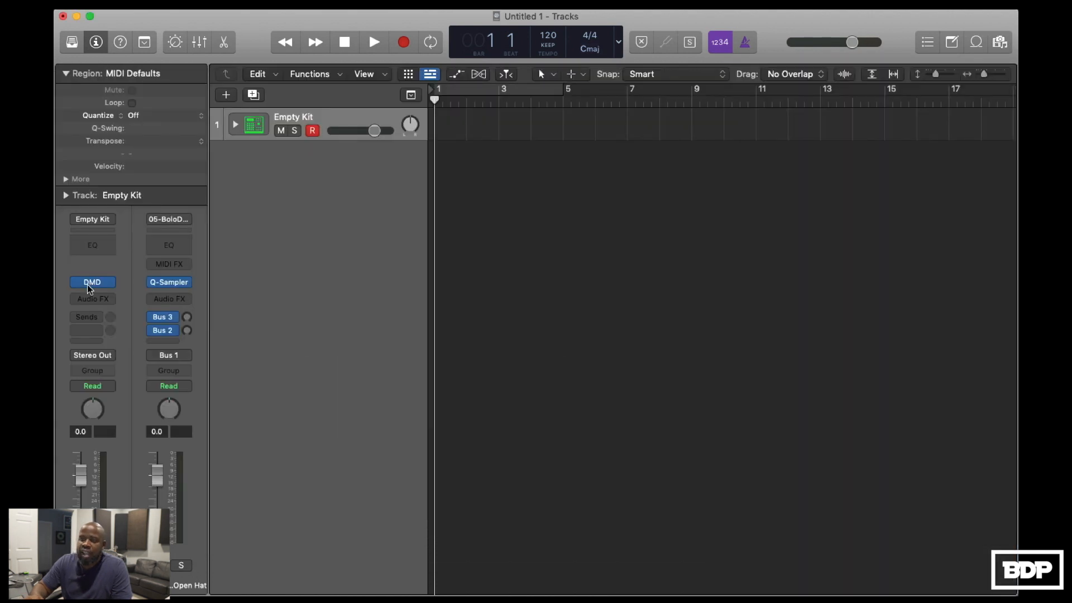
{"action": "left_click", "coordinate": [93, 302]}
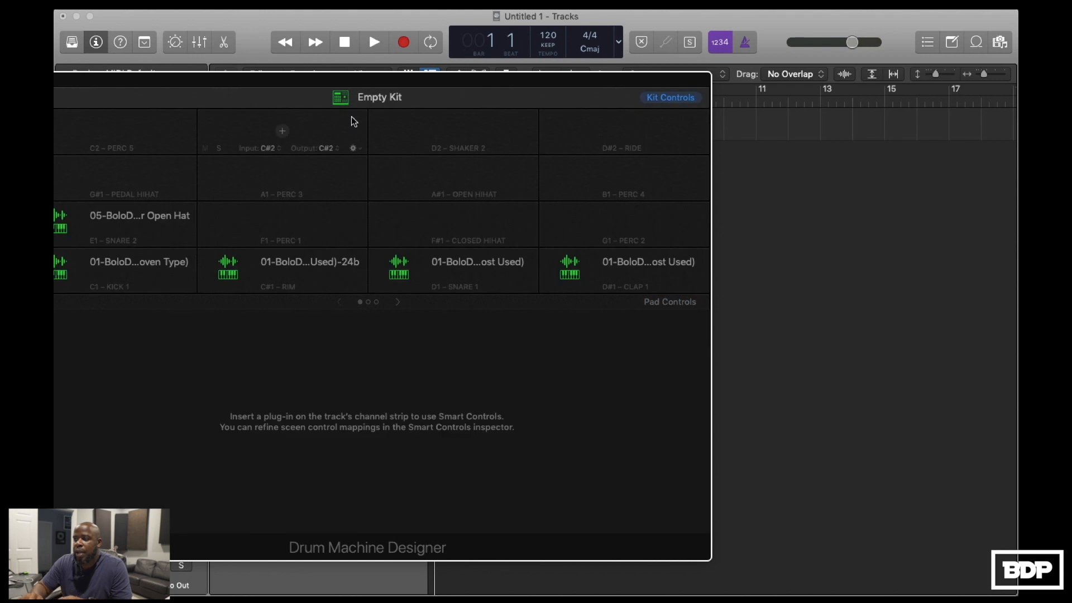
{"action": "left_click_drag", "start_coordinate": [425, 77], "coordinate": [660, 76]}
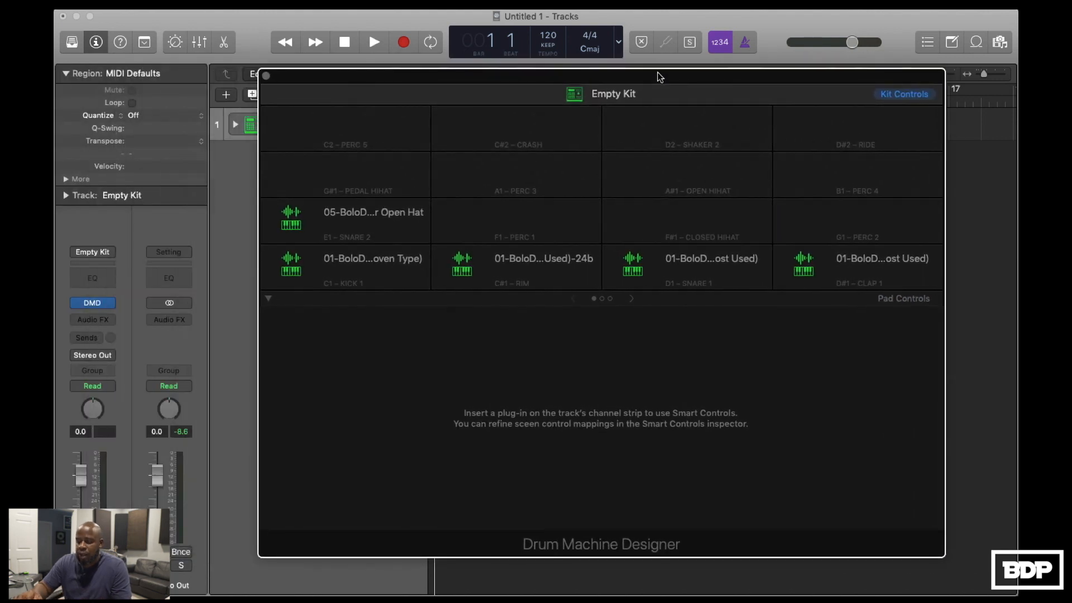
Step: Play the C1 808 pad, compare its Q-Sampler modes and set it to Classic
{"action": "left_click", "coordinate": [353, 280]}
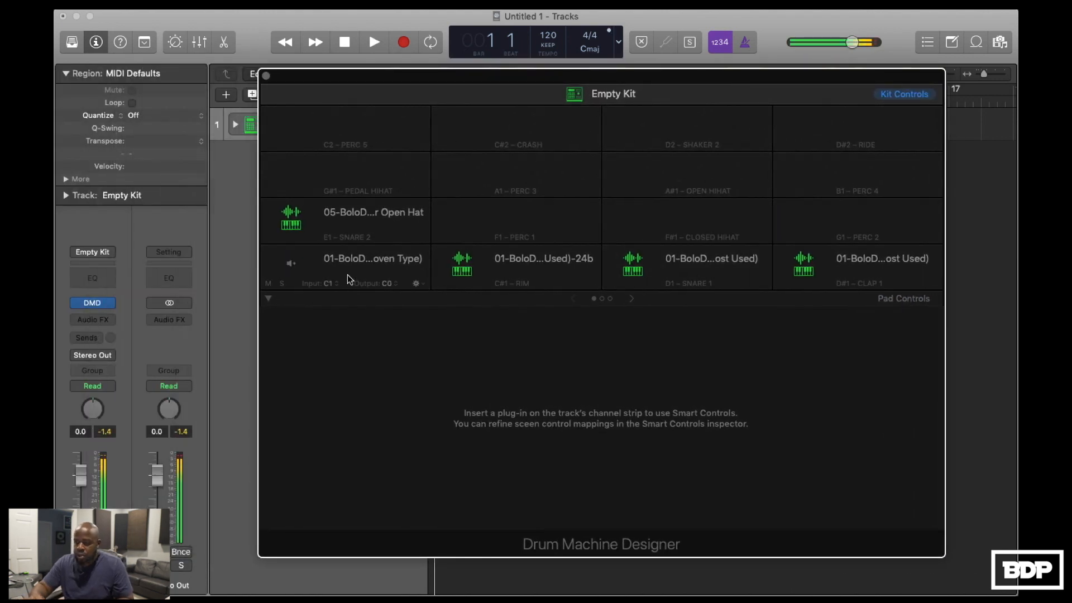
{"action": "left_click", "coordinate": [347, 274]}
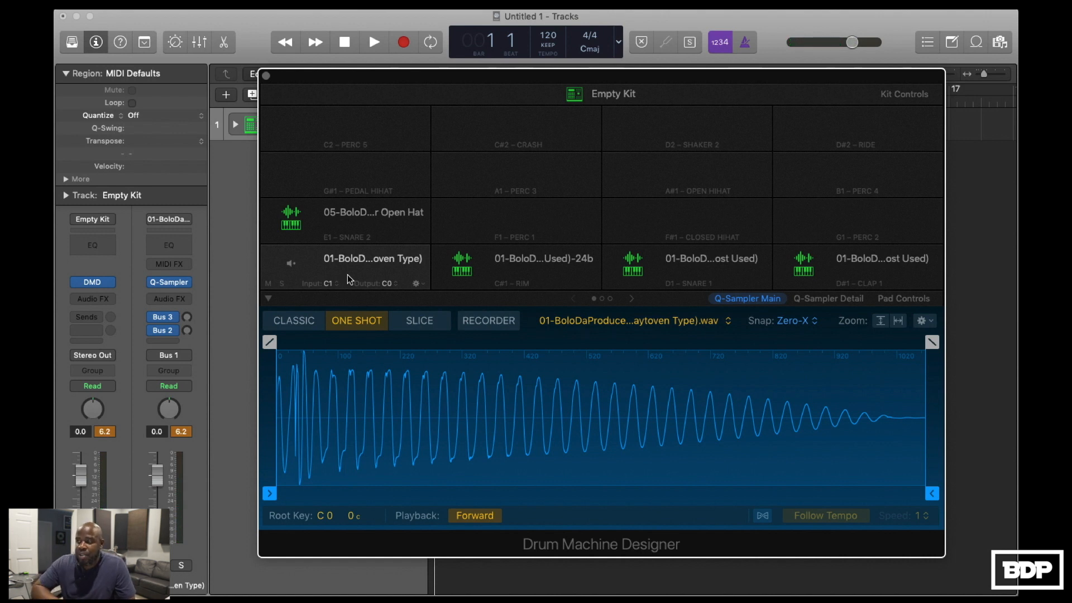
{"action": "left_click", "coordinate": [296, 326]}
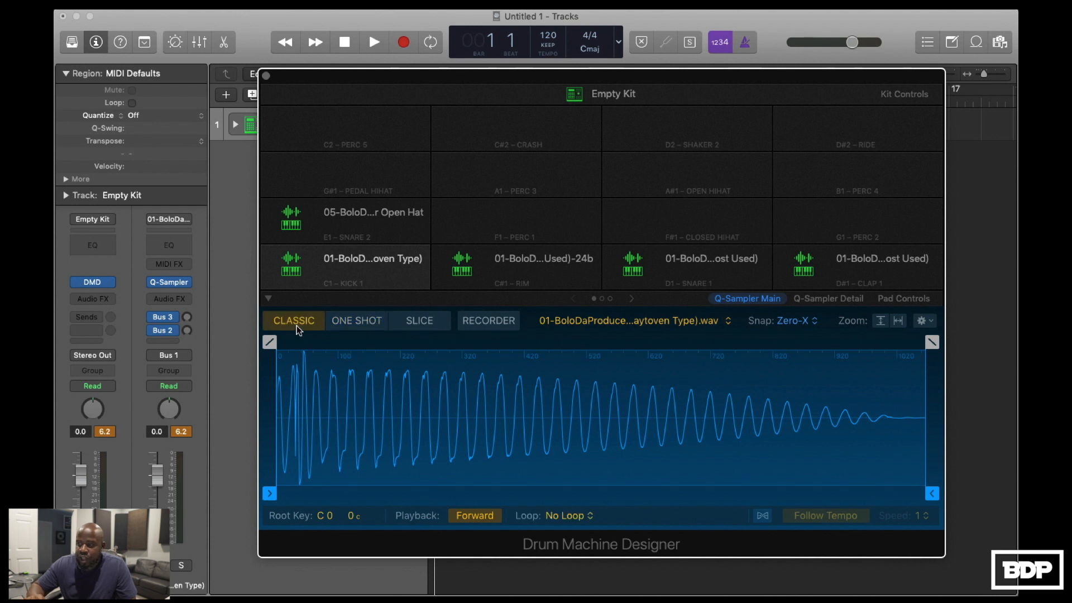
{"action": "left_click", "coordinate": [346, 327]}
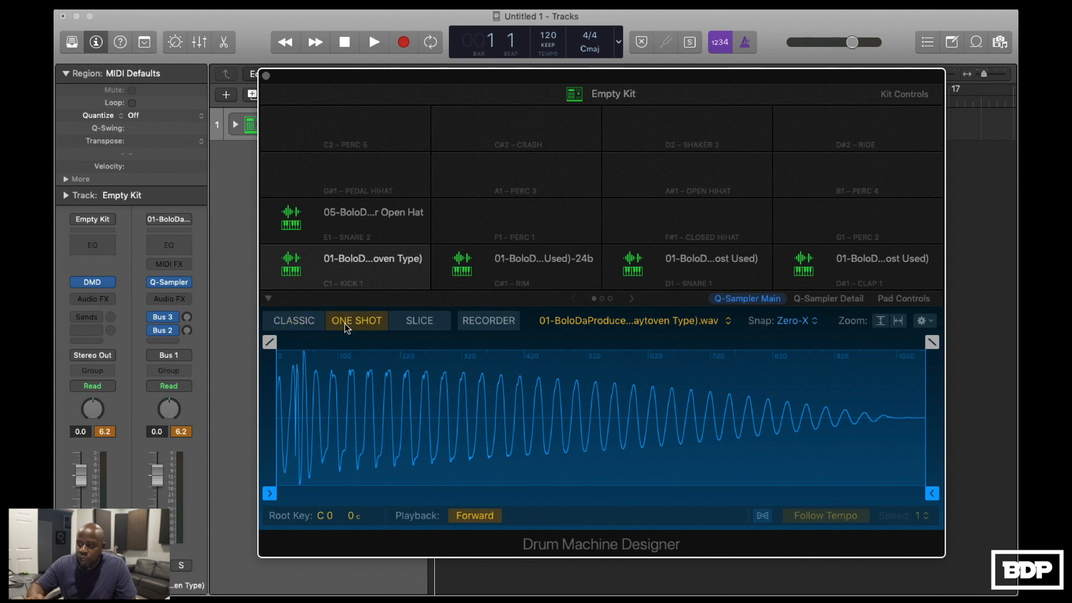
{"action": "left_click", "coordinate": [412, 323]}
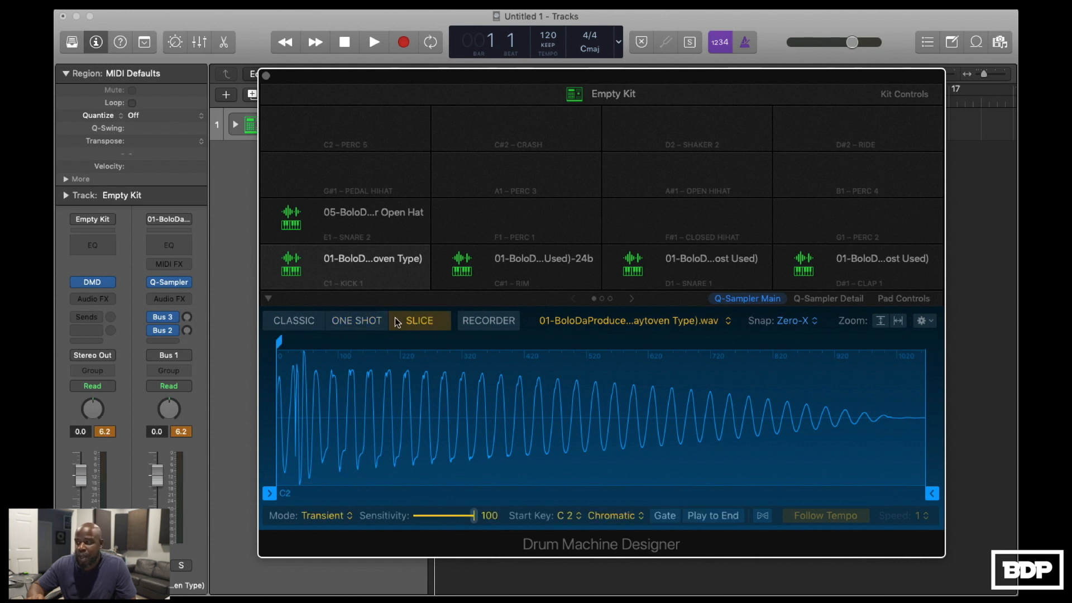
{"action": "left_click", "coordinate": [476, 320]}
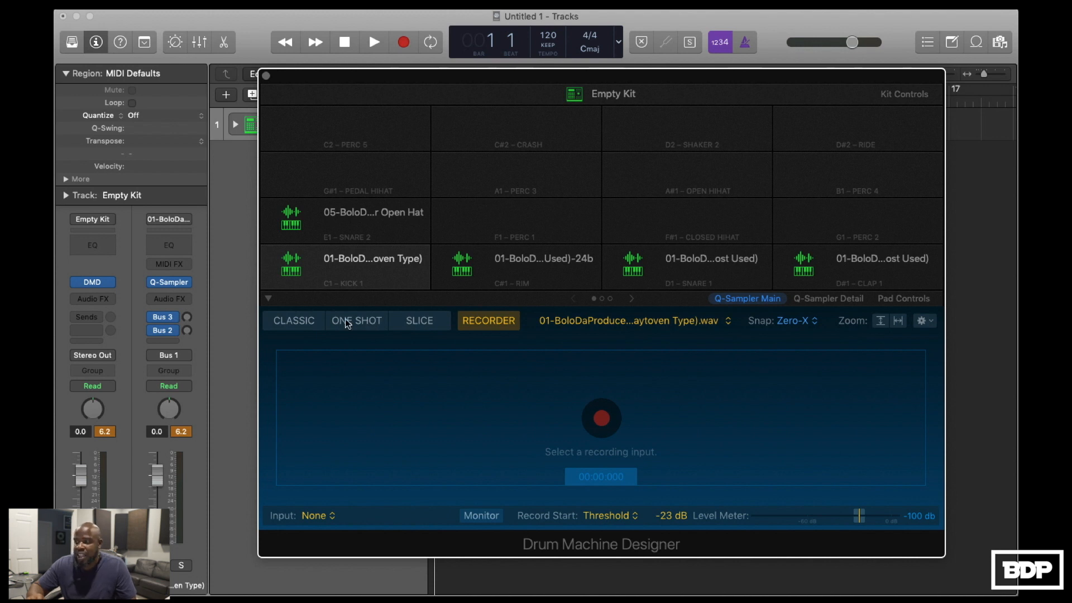
{"action": "left_click", "coordinate": [300, 320]}
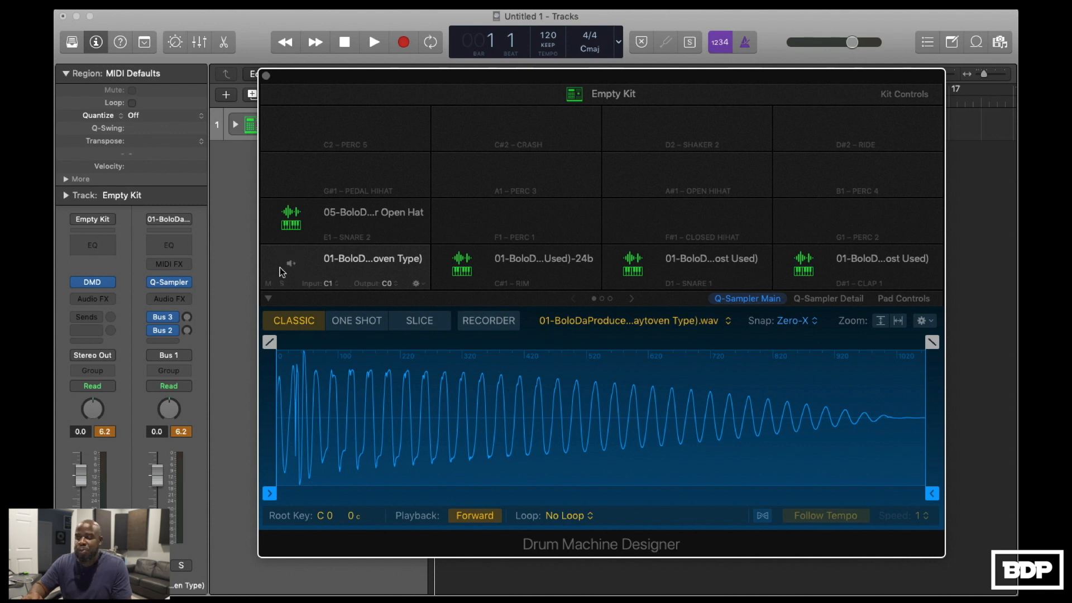
Step: Close Drum Machine Designer, then expand the Empty Kit track stack and select its 808 subtrack
{"action": "left_click", "coordinate": [266, 76]}
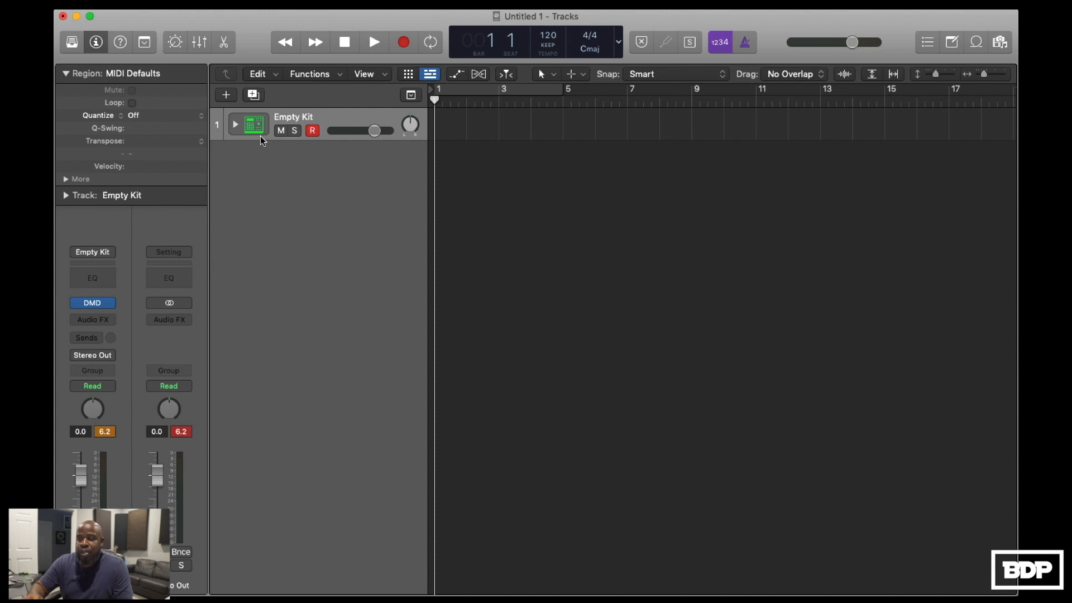
{"action": "left_click", "coordinate": [235, 124]}
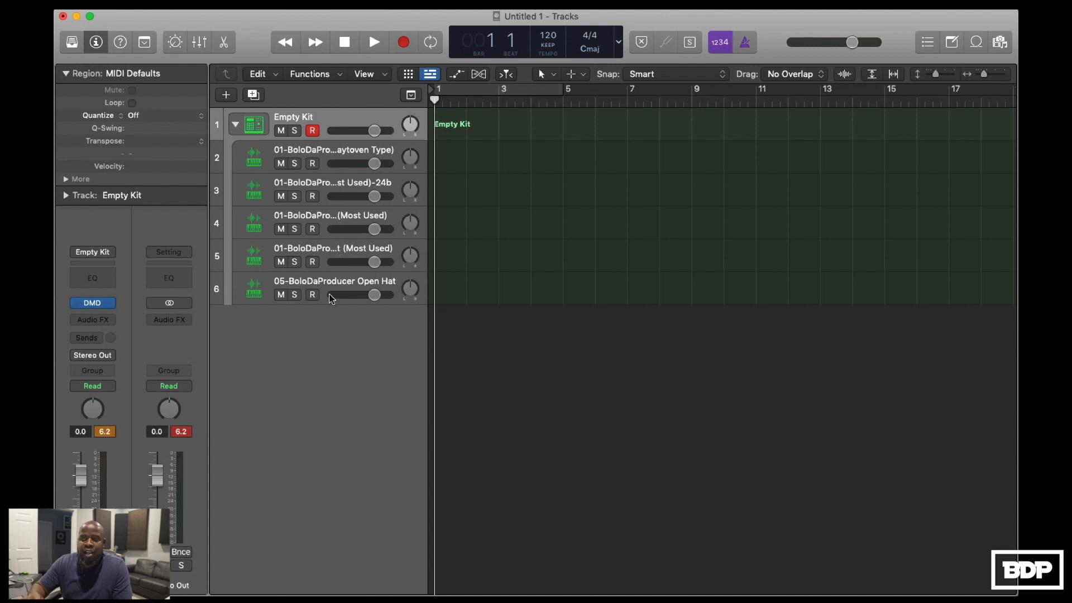
{"action": "left_click", "coordinate": [267, 151]}
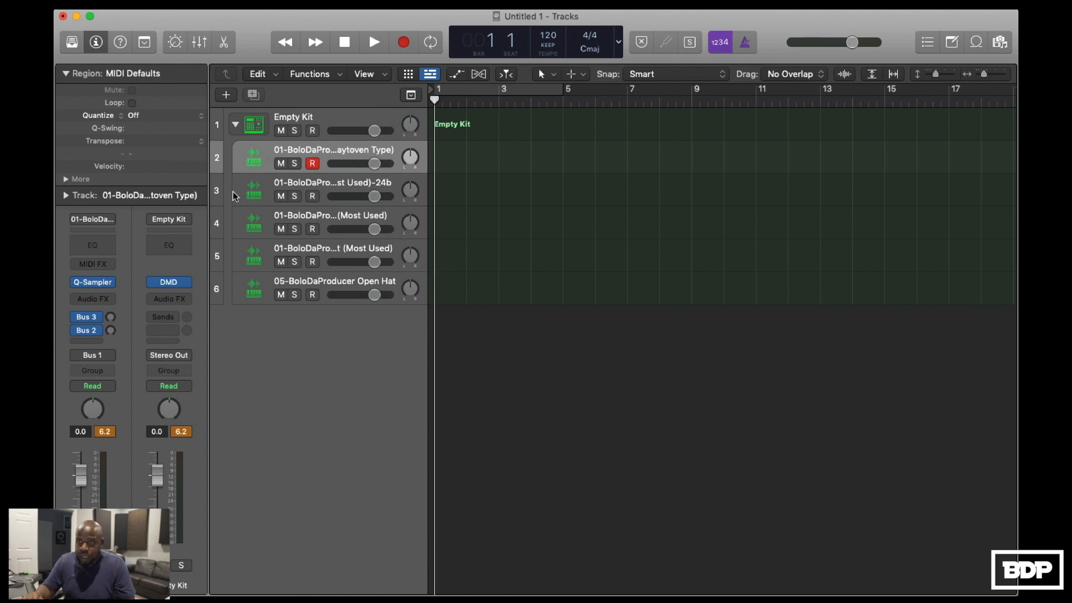
{"action": "mouse_move", "coordinate": [105, 279]}
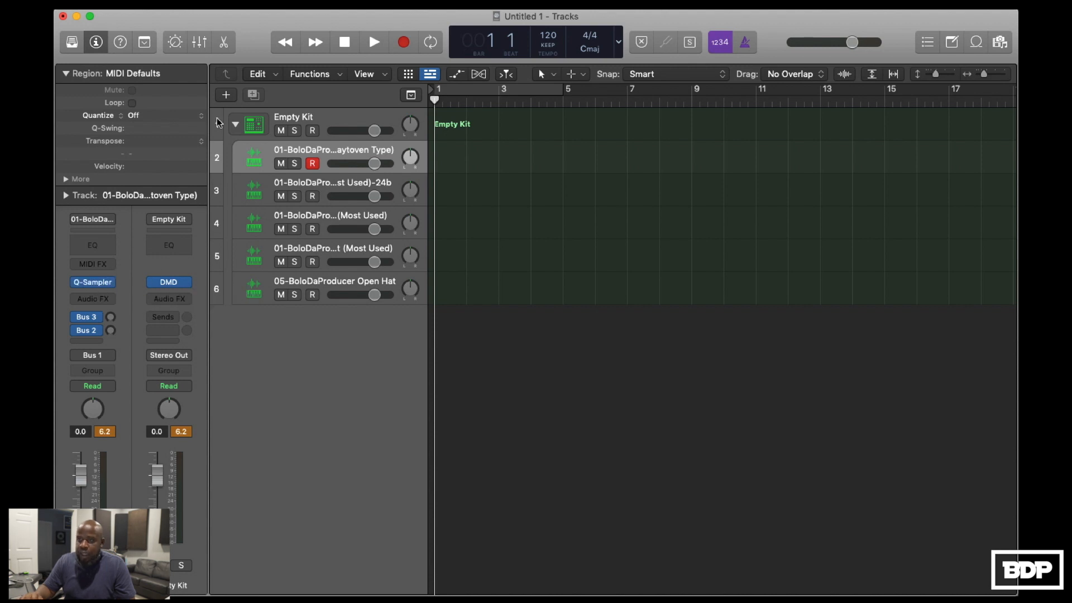
Step: Reopen Drum Machine Designer, switch the C1 808 pad to One Shot mode and set its root key to C3
{"action": "left_click", "coordinate": [256, 161]}
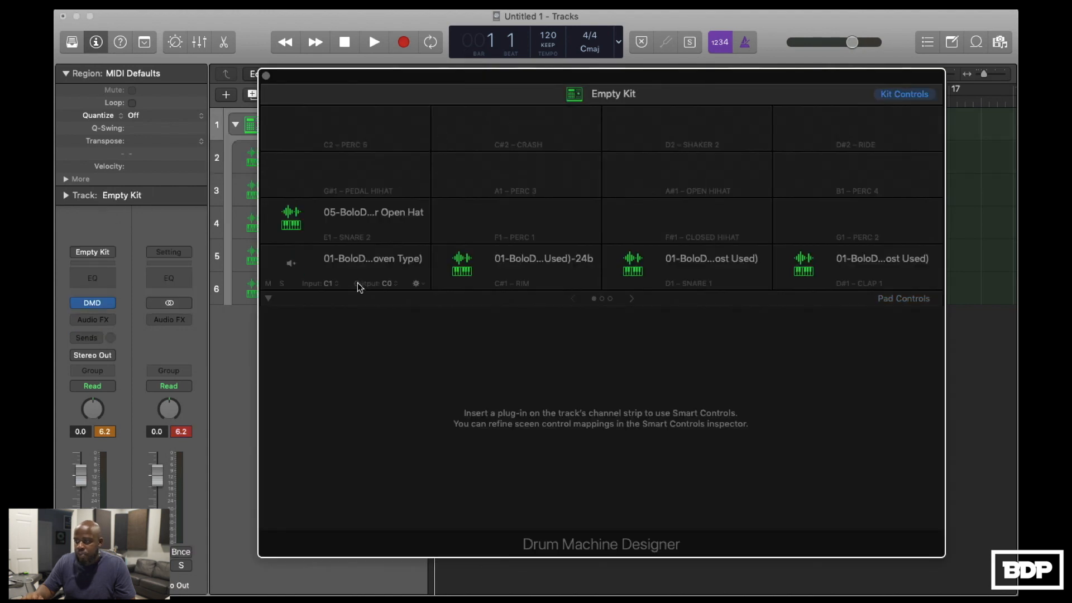
{"action": "left_click", "coordinate": [358, 263]}
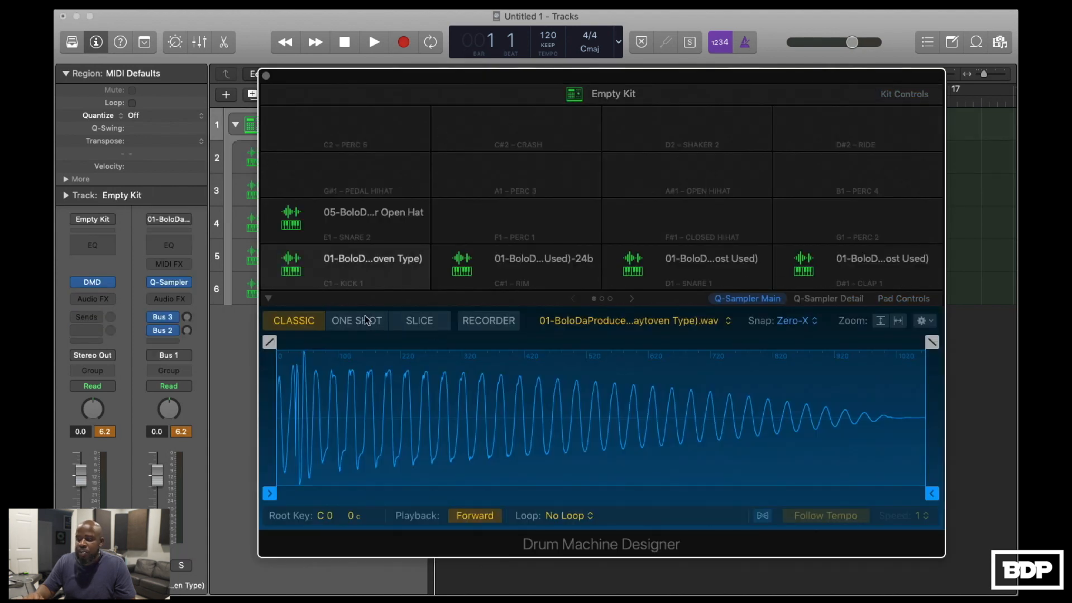
{"action": "left_click", "coordinate": [357, 320]}
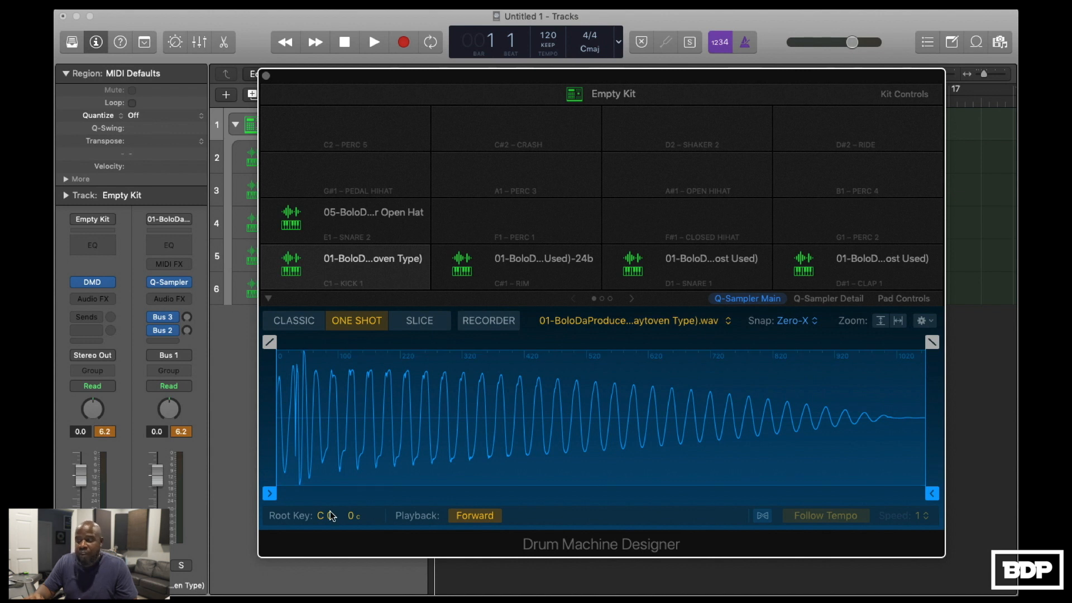
{"action": "mouse_move", "coordinate": [370, 283]}
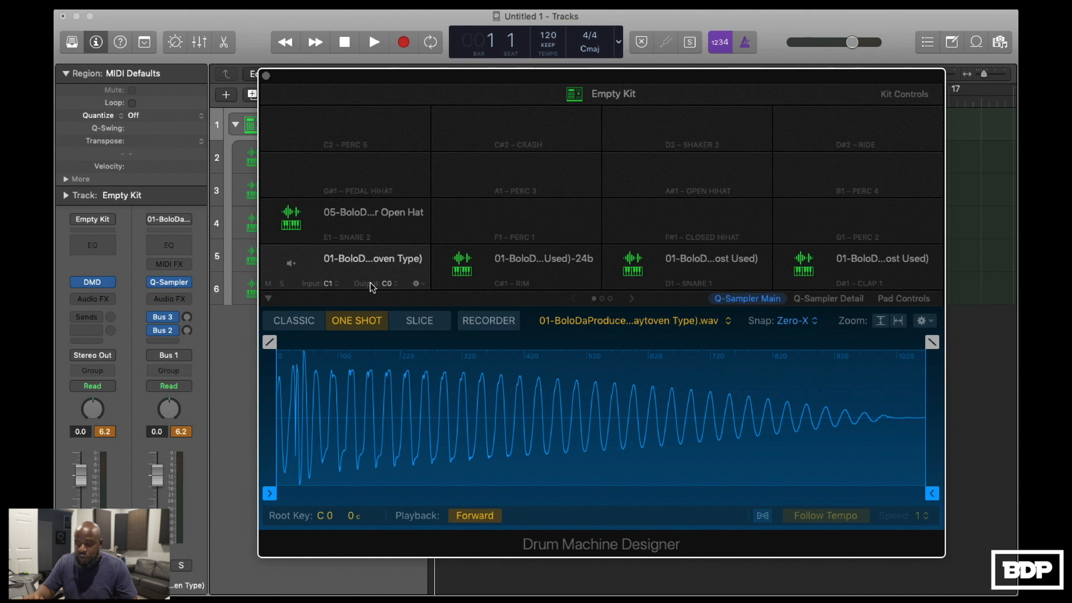
{"action": "mouse_move", "coordinate": [328, 519]}
{"action": "left_mouse_down"}
{"action": "mouse_move", "coordinate": [327, 468]}
{"action": "mouse_move", "coordinate": [329, 519]}
{"action": "left_mouse_up"}
{"action": "left_click", "coordinate": [265, 75]}
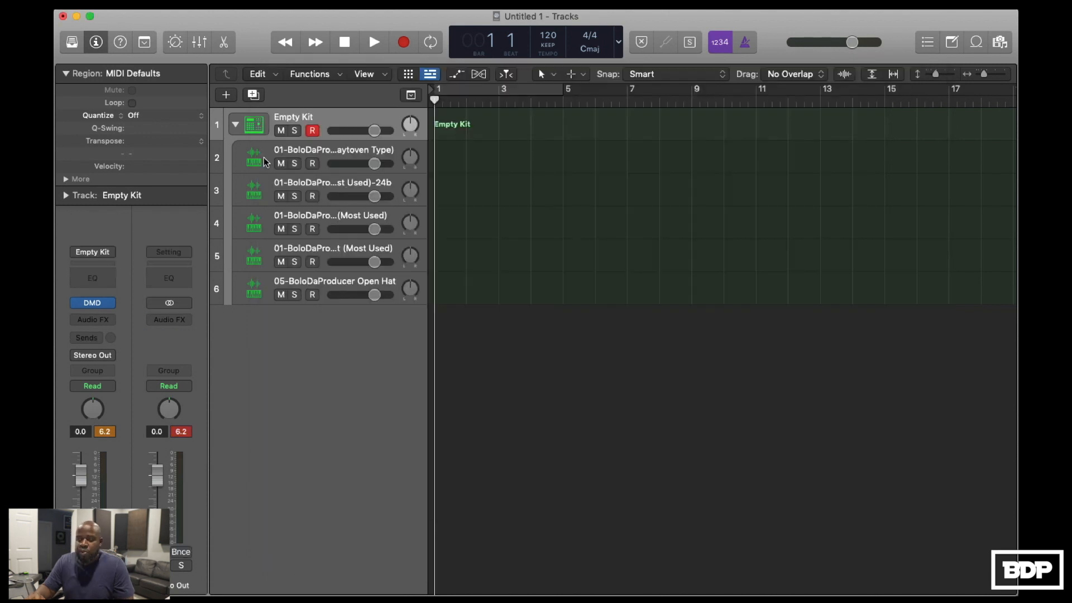
Step: Set Polyphony to Mono in the 808 subtrack's Quick Sampler, test the sound and close the plug-in
{"action": "left_click", "coordinate": [262, 152]}
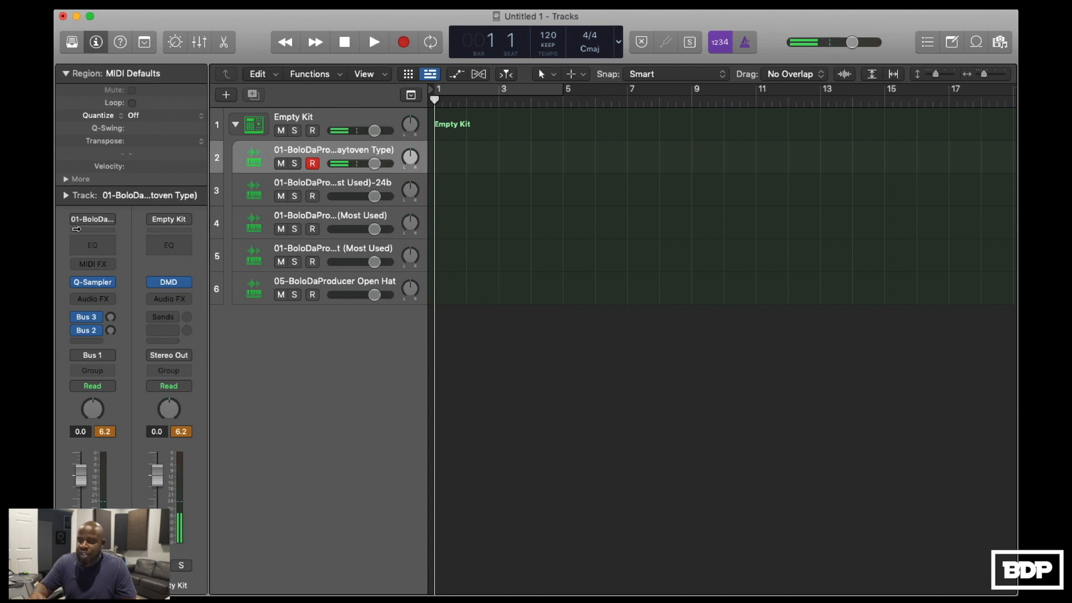
{"action": "left_click", "coordinate": [99, 284]}
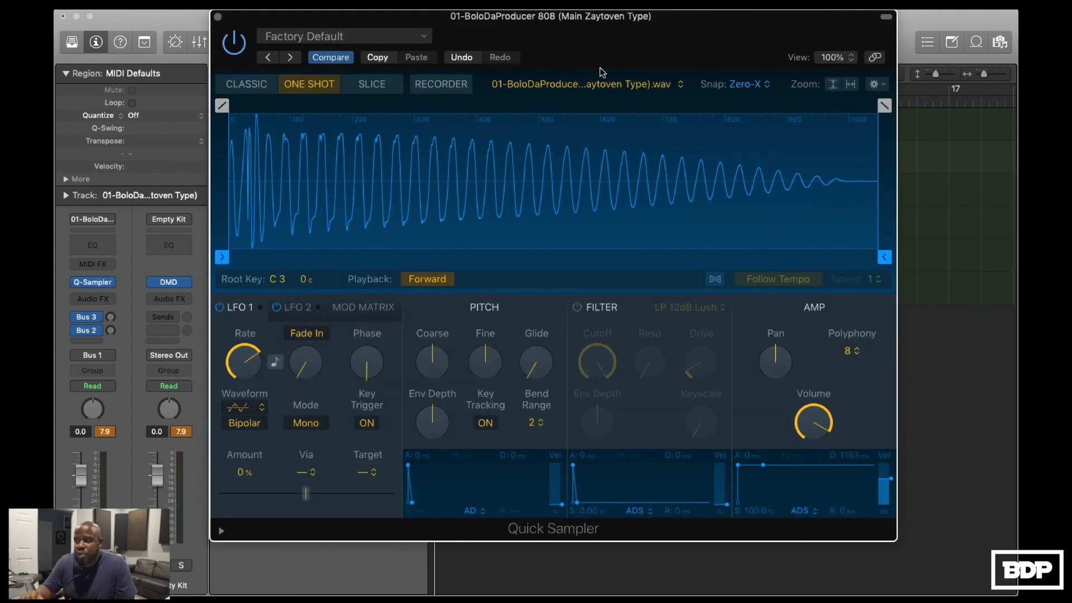
{"action": "left_click_drag", "start_coordinate": [481, 19], "coordinate": [520, 19]}
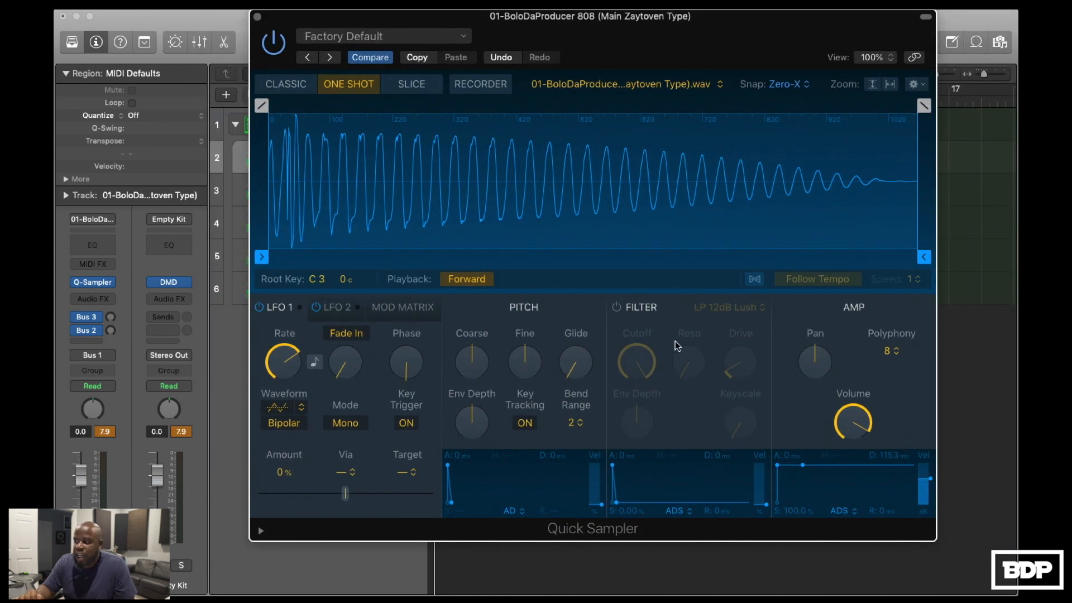
{"action": "left_click", "coordinate": [896, 352]}
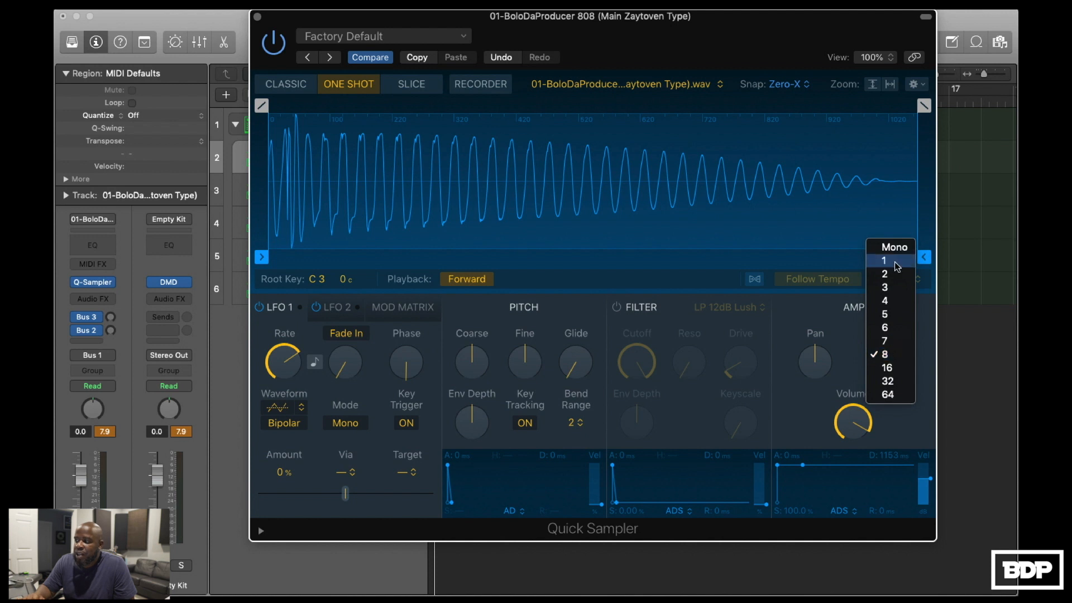
{"action": "left_click", "coordinate": [892, 246]}
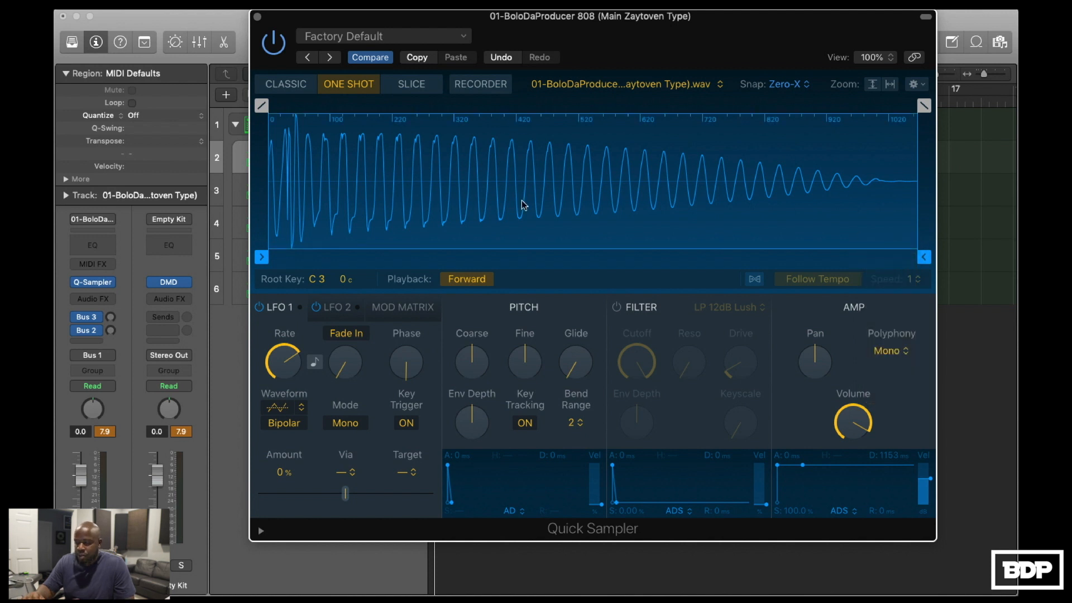
{"action": "left_click_drag", "start_coordinate": [293, 16], "coordinate": [551, 61]}
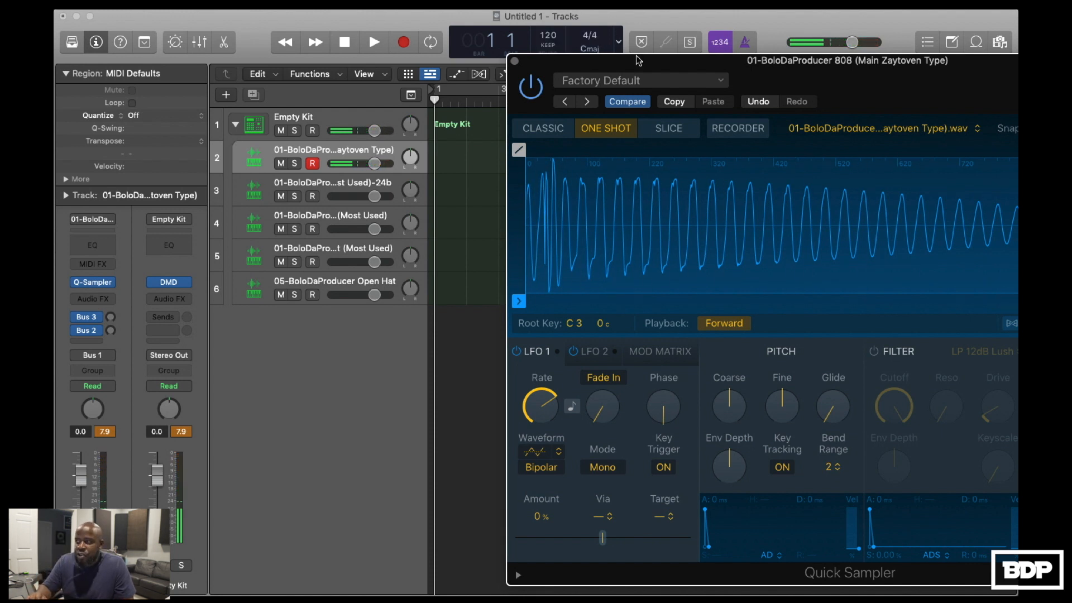
{"action": "left_click_drag", "start_coordinate": [636, 59], "coordinate": [479, 57]}
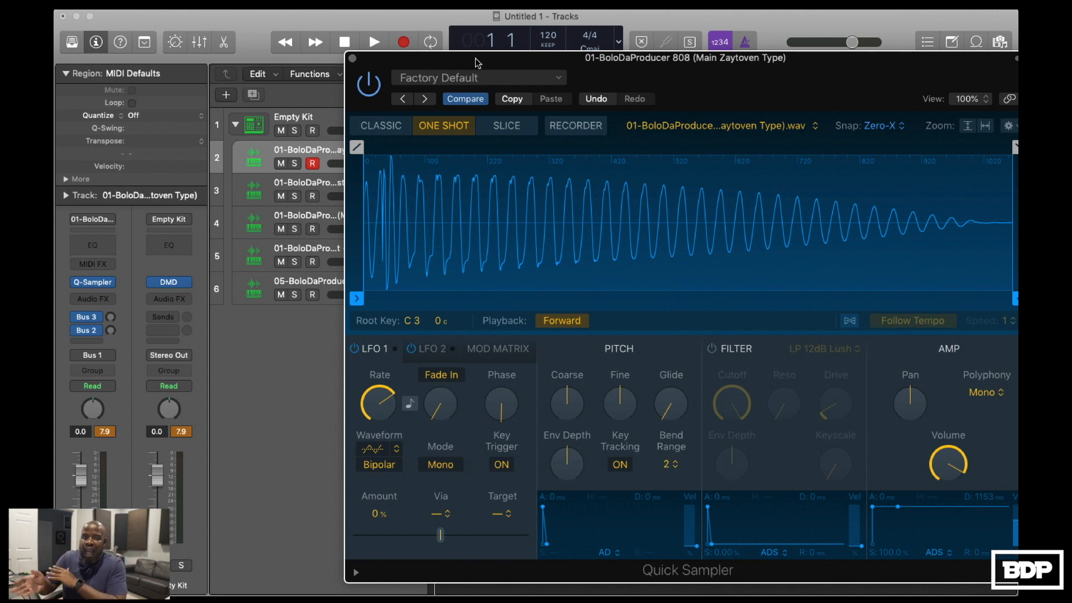
{"action": "left_click", "coordinate": [352, 58]}
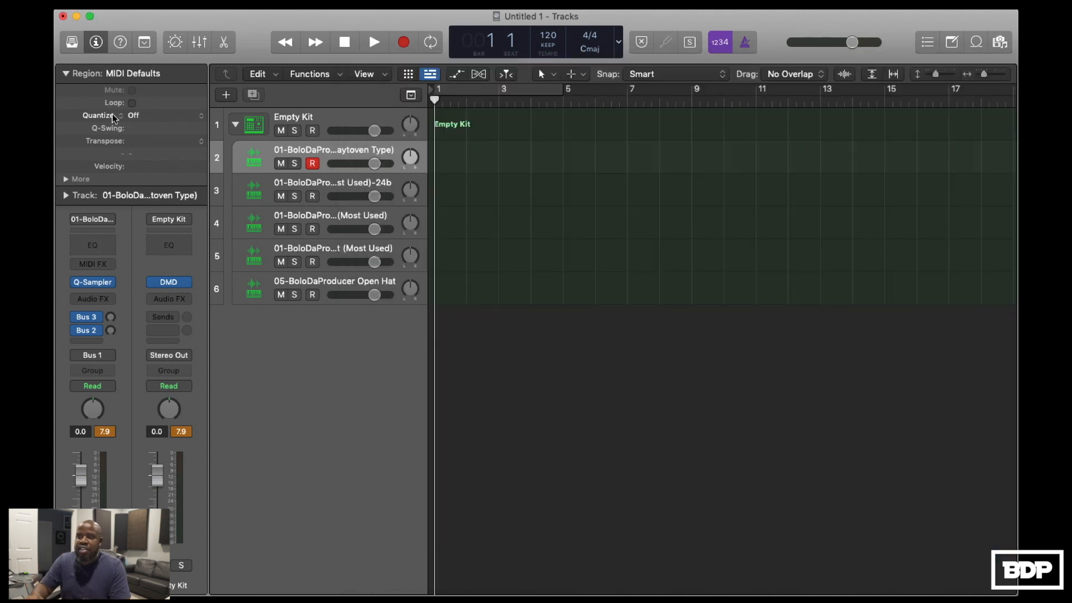
Step: Record a four-bar 808 pattern from bar 1 with 1/16 Note quantize and play it back in a cycle
{"action": "left_click", "coordinate": [200, 118]}
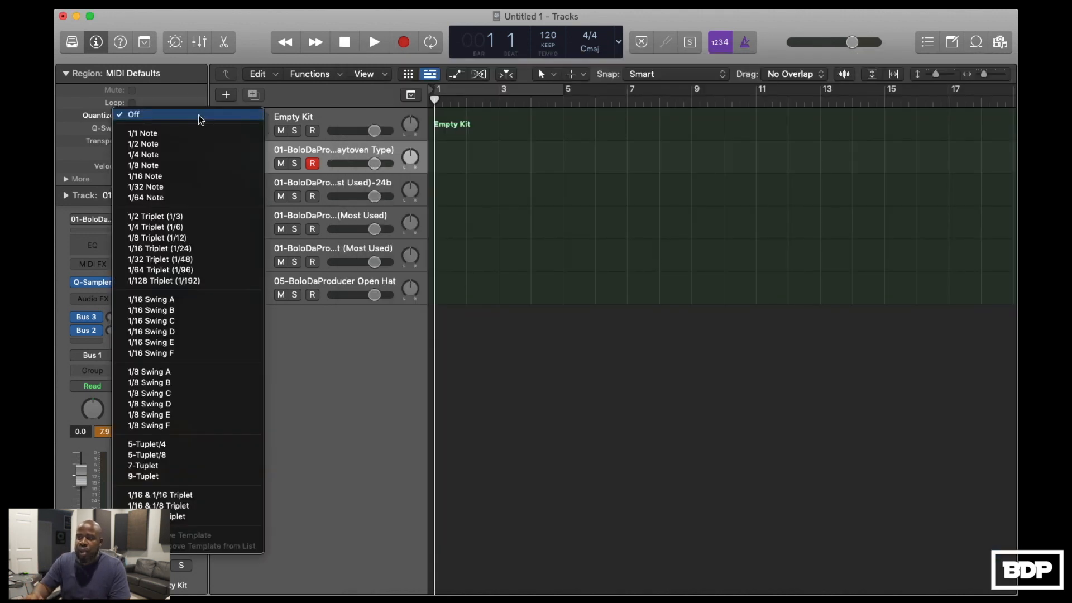
{"action": "left_click", "coordinate": [173, 177]}
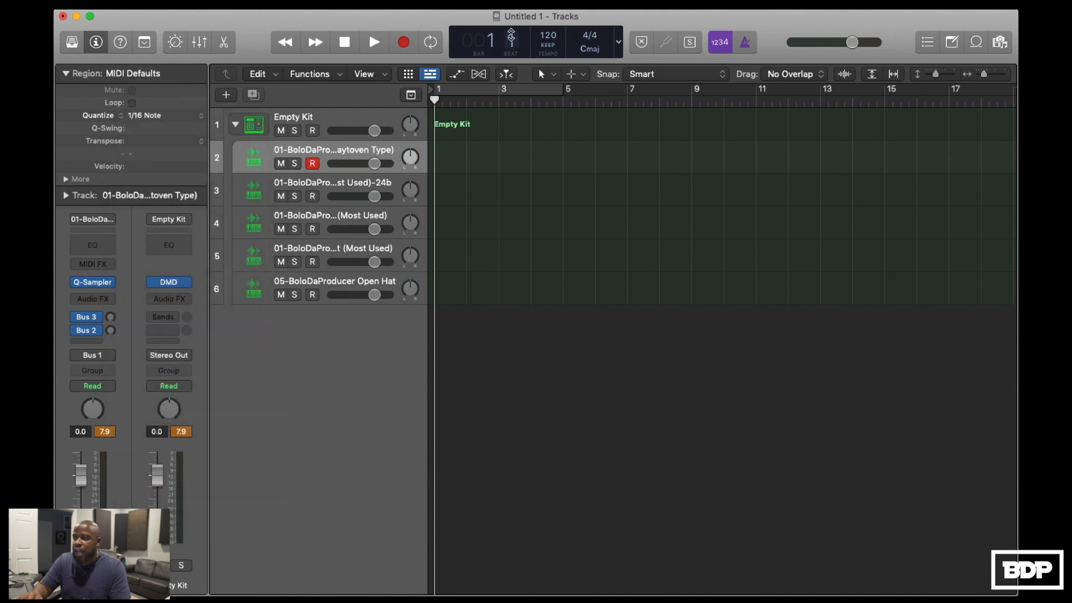
{"action": "left_click", "coordinate": [346, 44]}
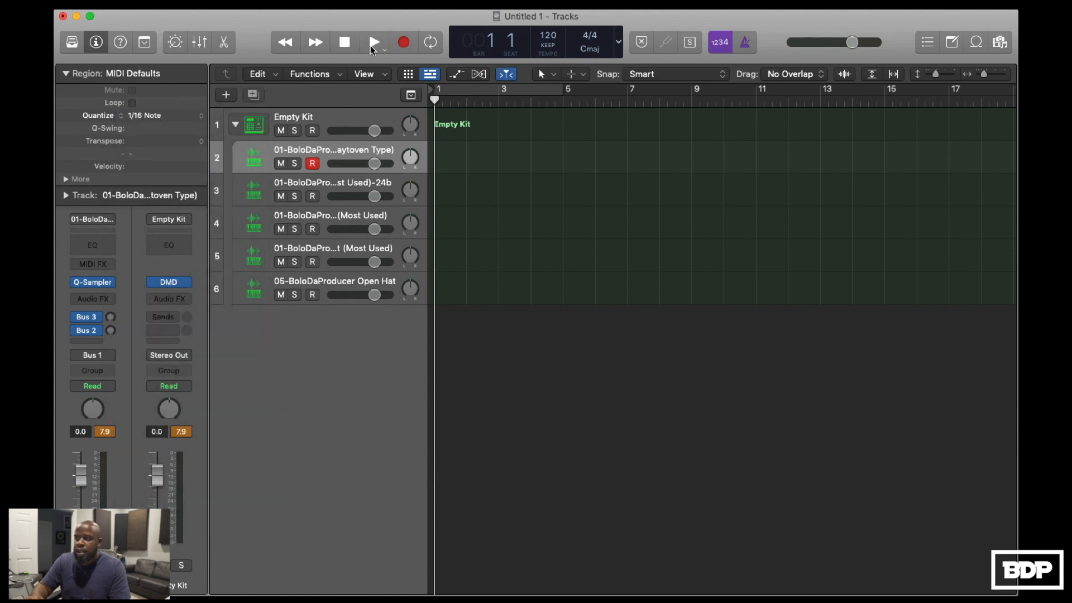
{"action": "left_click", "coordinate": [404, 43]}
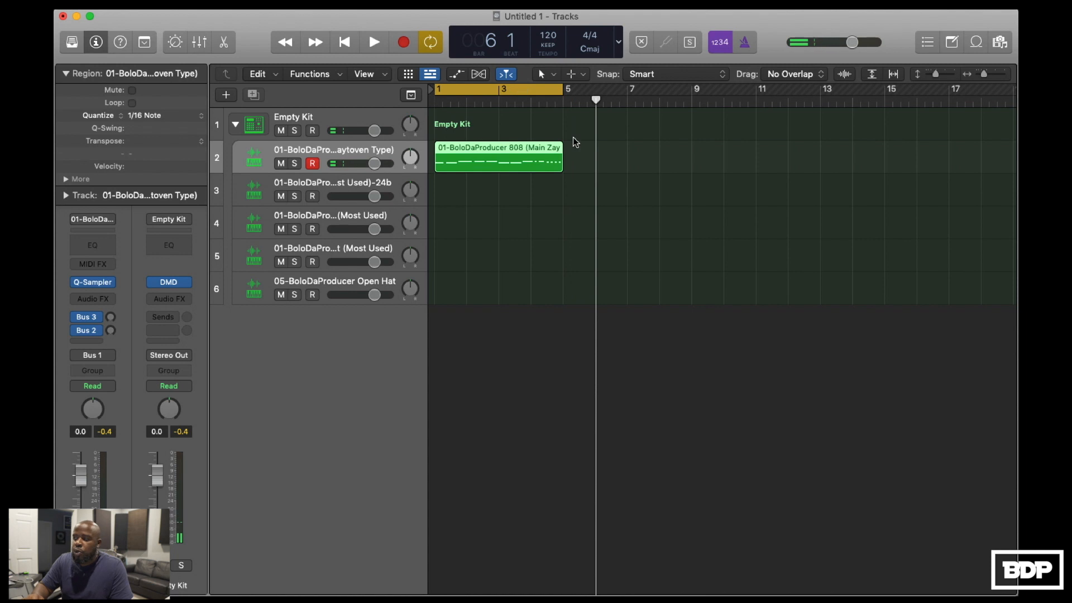
{"action": "key", "text": "space"}
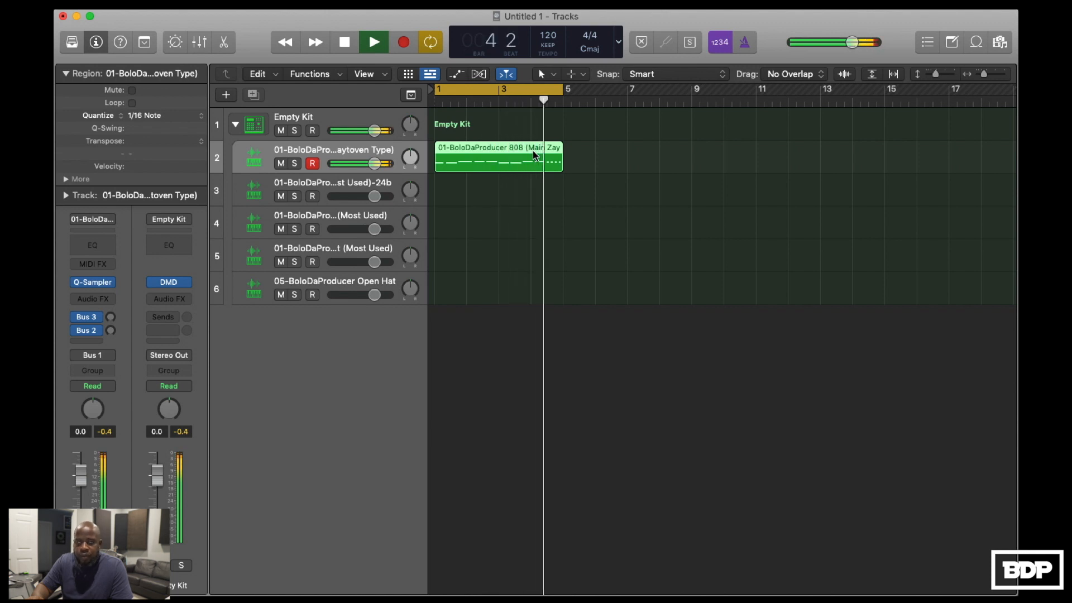
{"action": "key", "text": "space"}
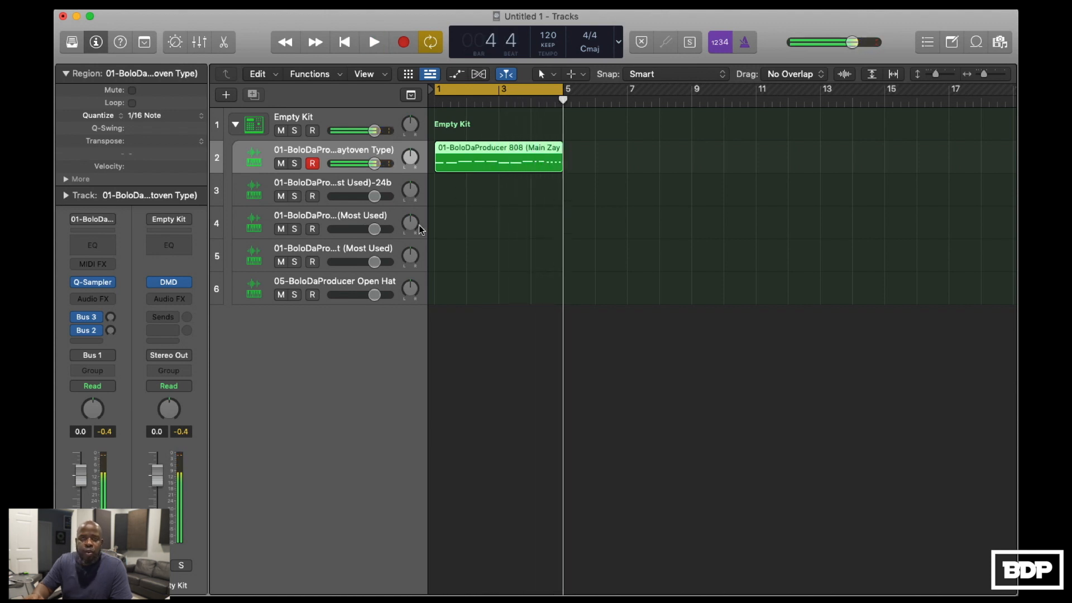
Step: Set the Kick subtrack's Quick Sampler root key to E3 and close the plug-in
{"action": "left_click", "coordinate": [328, 189]}
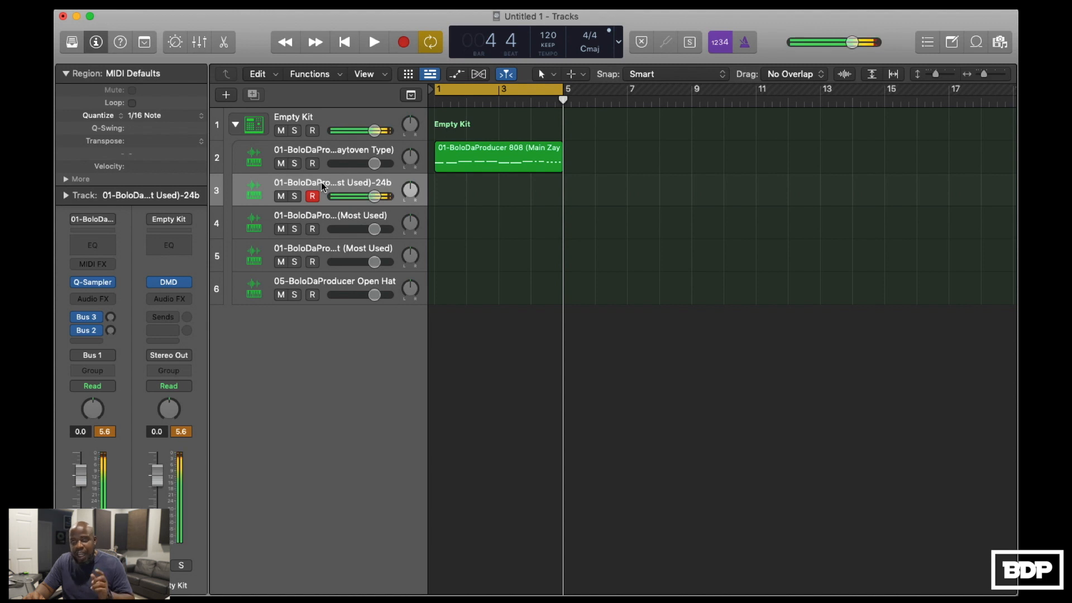
{"action": "left_click", "coordinate": [94, 283]}
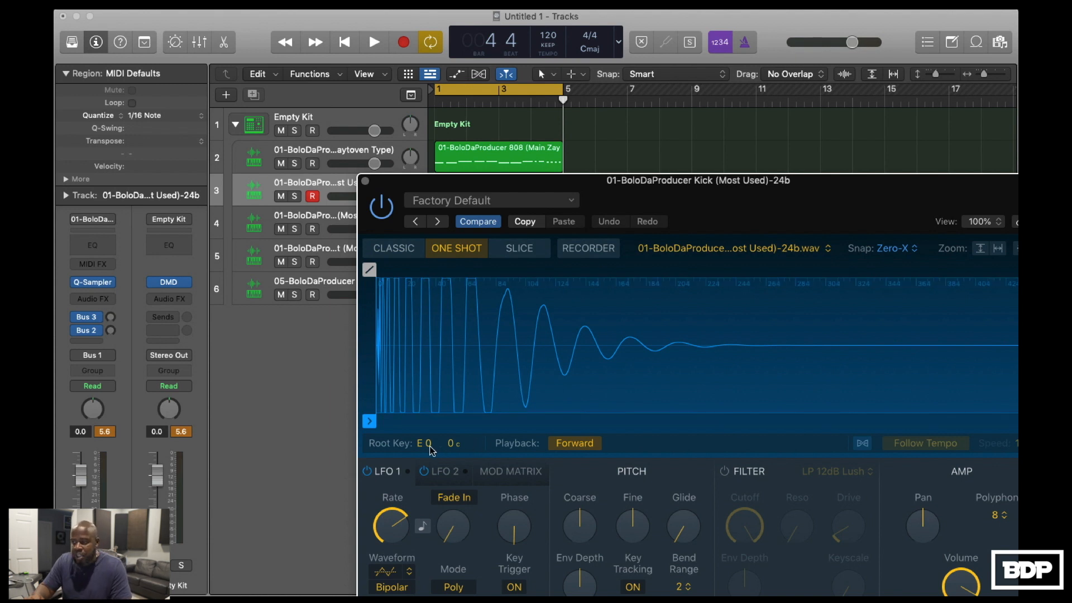
{"action": "left_click_drag", "start_coordinate": [426, 444], "coordinate": [426, 428]}
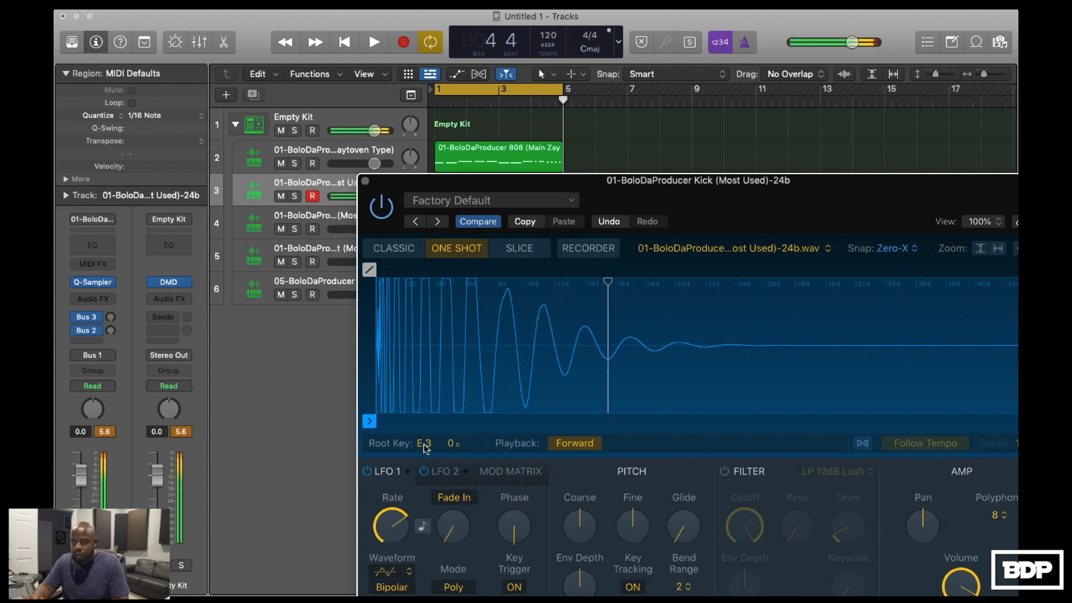
{"action": "left_click", "coordinate": [365, 181]}
Step: Copy the 808 region to the Kick subtrack at bar 1 and lower the kick's volume to -3.6 dB during playback
{"action": "left_click", "coordinate": [505, 153]}
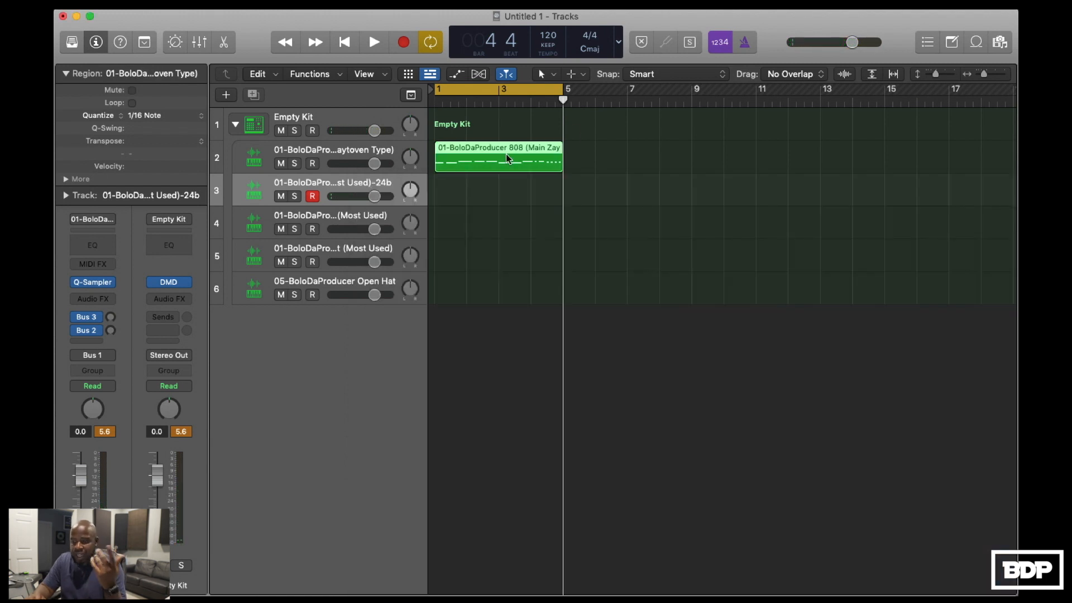
{"action": "left_click_drag", "start_coordinate": [506, 153], "coordinate": [499, 189]}
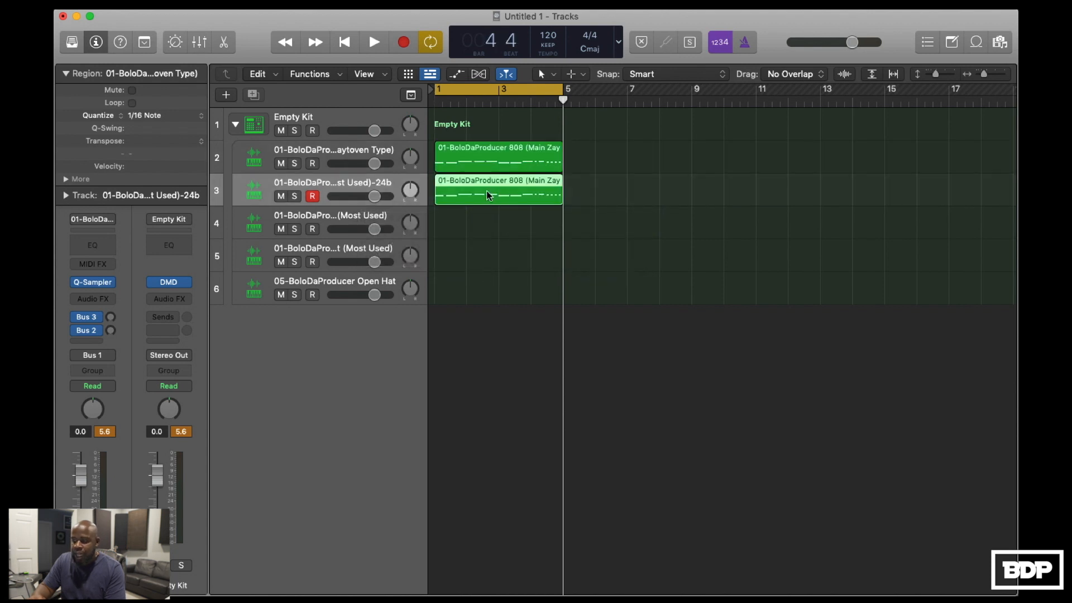
{"action": "key", "text": "space"}
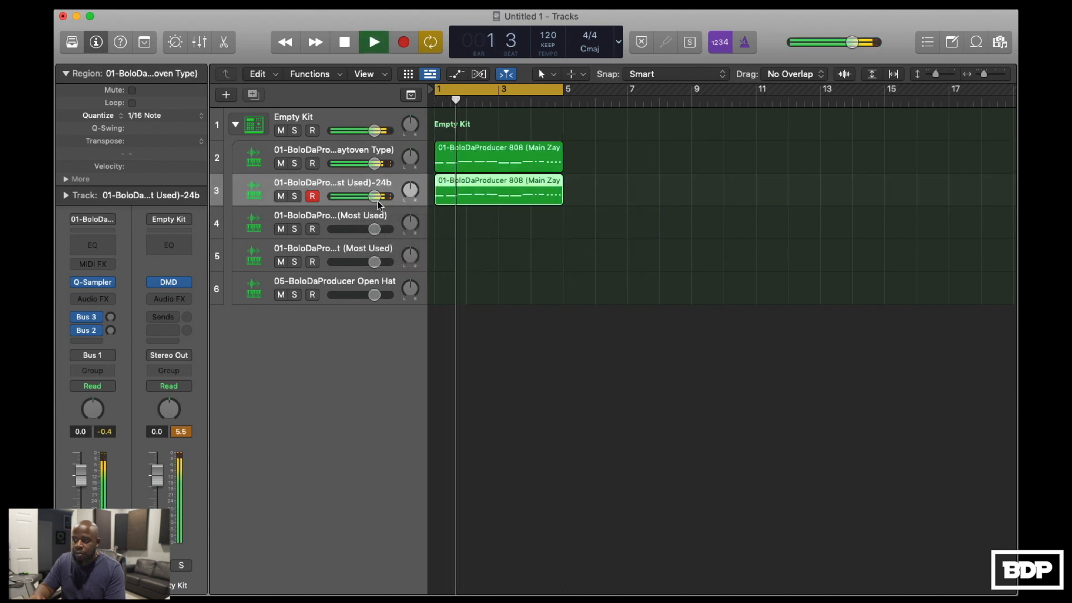
{"action": "left_click_drag", "start_coordinate": [375, 196], "coordinate": [366, 196]}
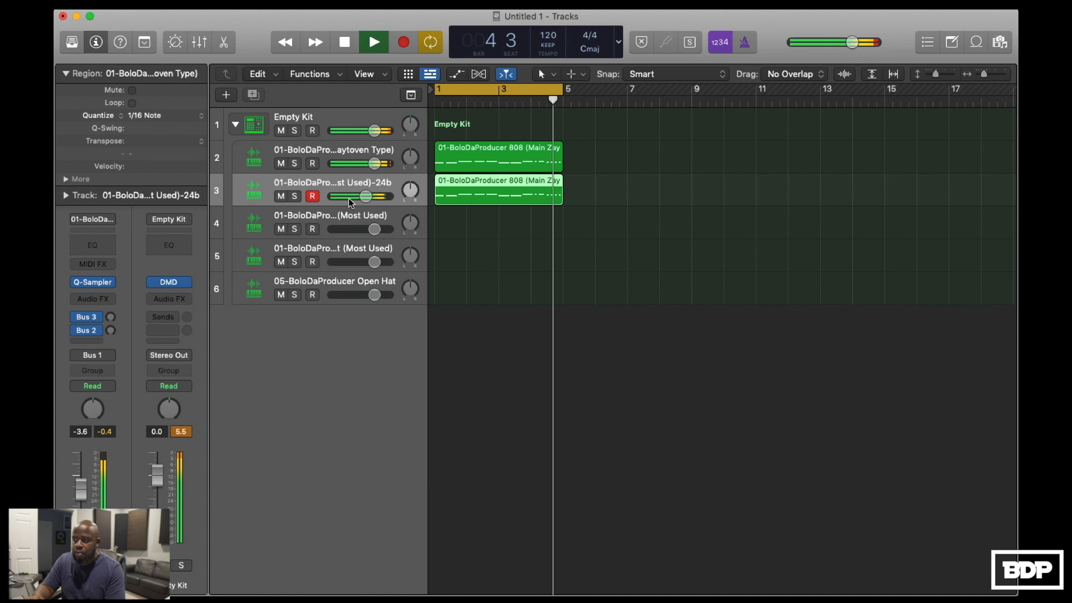
{"action": "key", "text": "space"}
{"action": "left_click", "coordinate": [525, 224]}
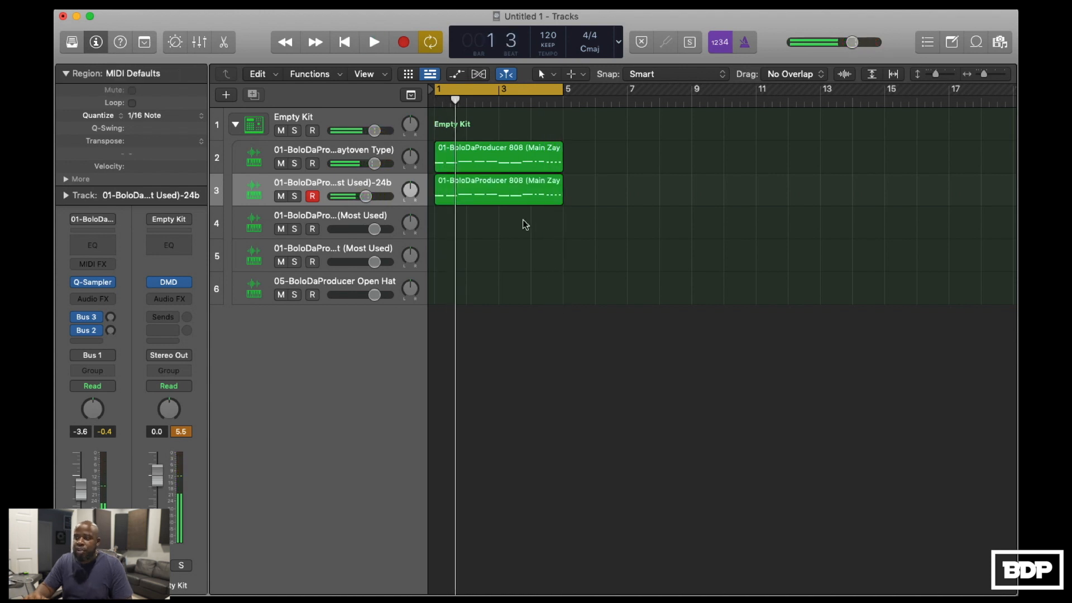
Step: Open the copied kick region in the Piano Roll and transpose its four C3 notes up four semitones to E3
{"action": "double_click", "coordinate": [499, 198]}
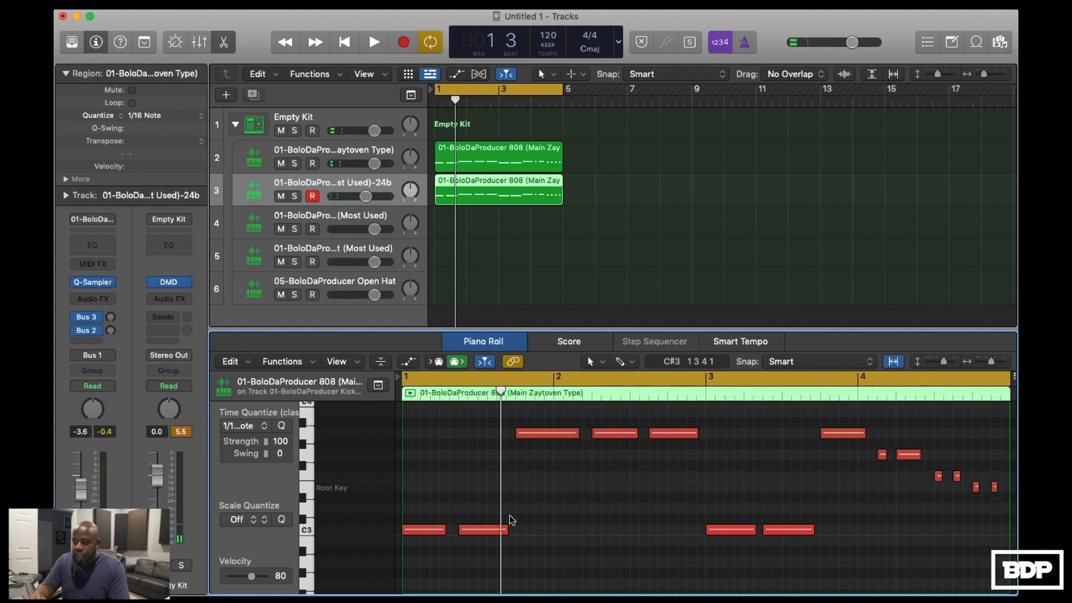
{"action": "left_click", "coordinate": [413, 529]}
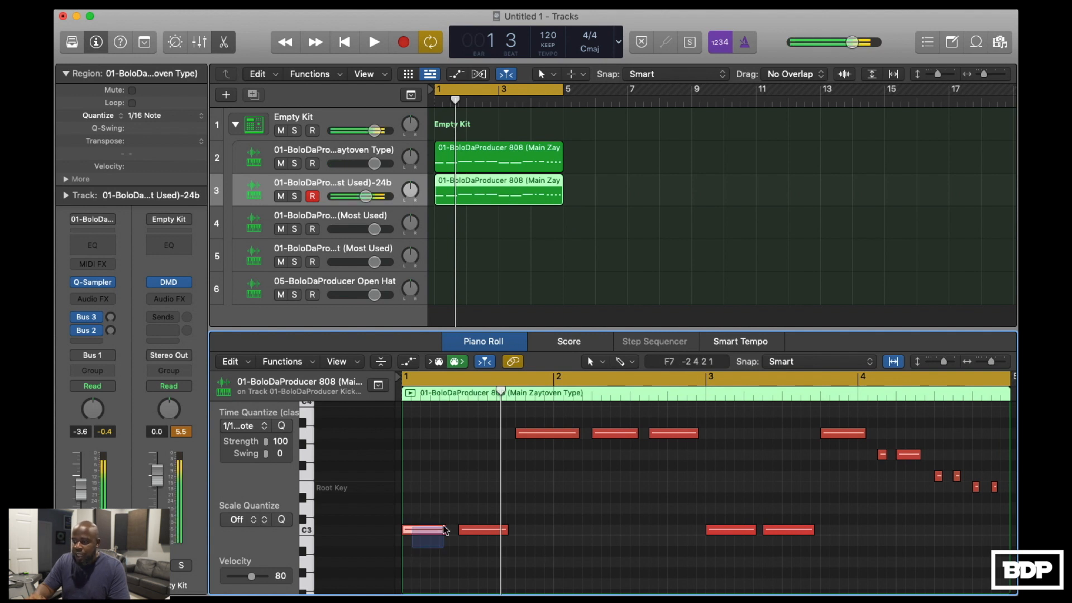
{"action": "left_click", "coordinate": [308, 531]}
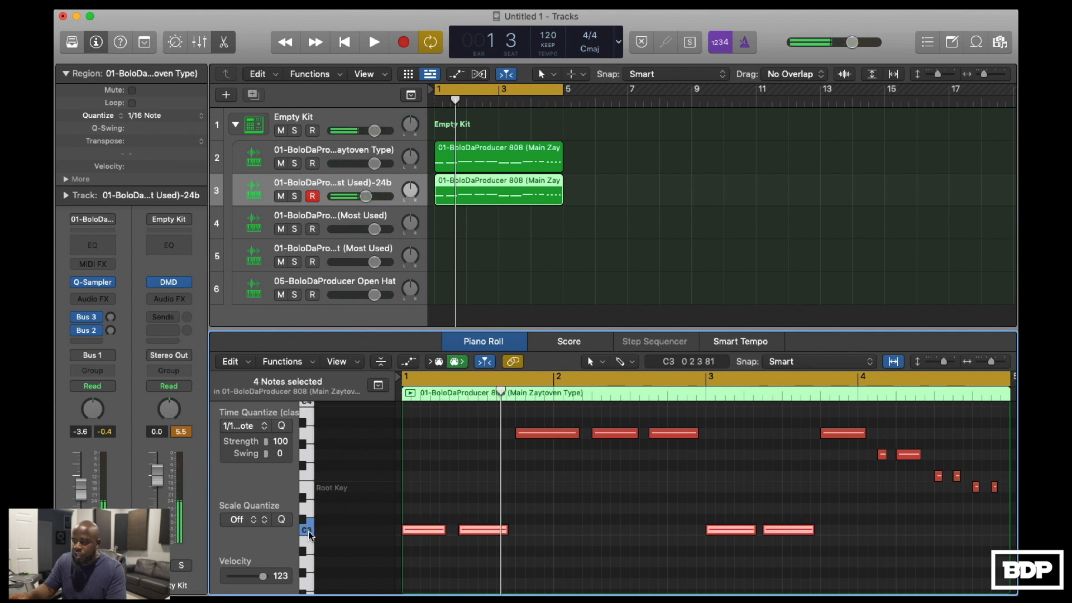
{"action": "key", "text": "alt+Up"}
{"action": "key", "text": "alt+Up"}
{"action": "key", "text": "alt+Up"}
{"action": "key", "text": "alt+Up"}
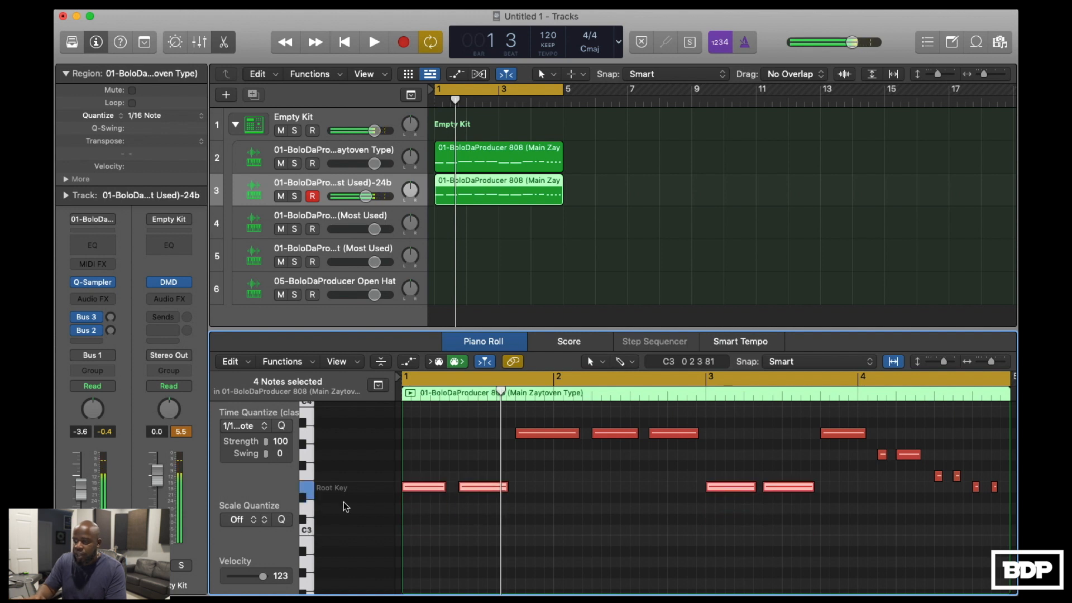
Step: Transpose the kick region's four highest notes down five semitones to the E3 root key
{"action": "left_click", "coordinate": [308, 434]}
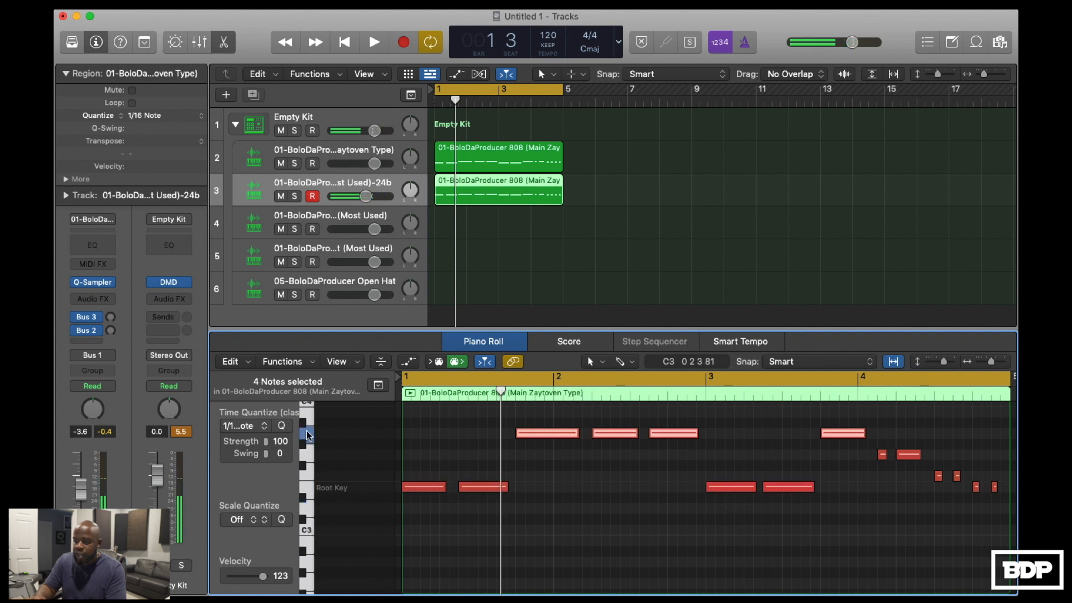
{"action": "left_click", "coordinate": [307, 460]}
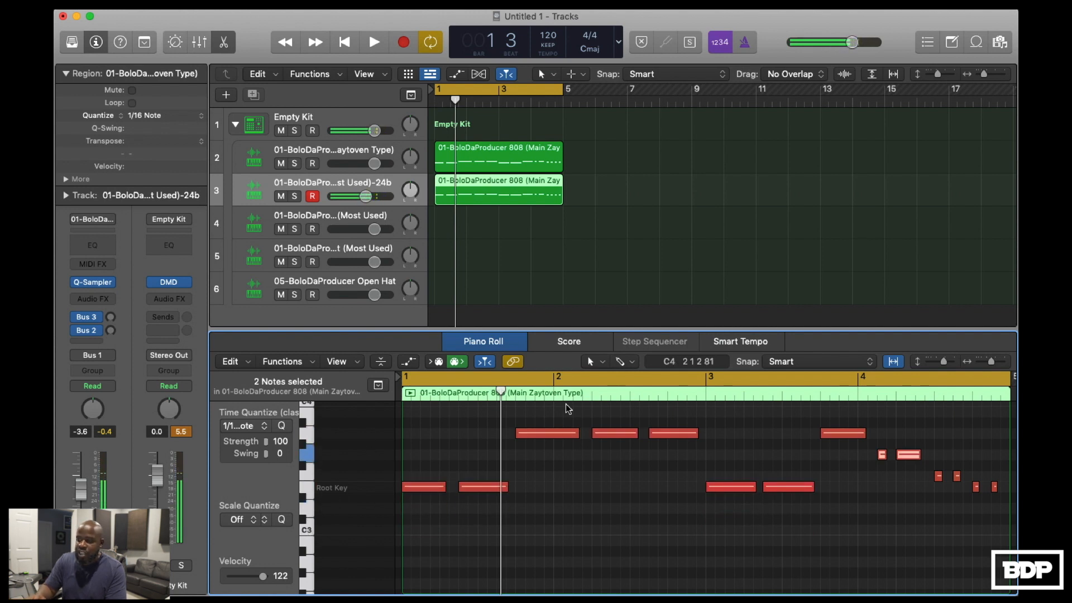
{"action": "left_click", "coordinate": [308, 434]}
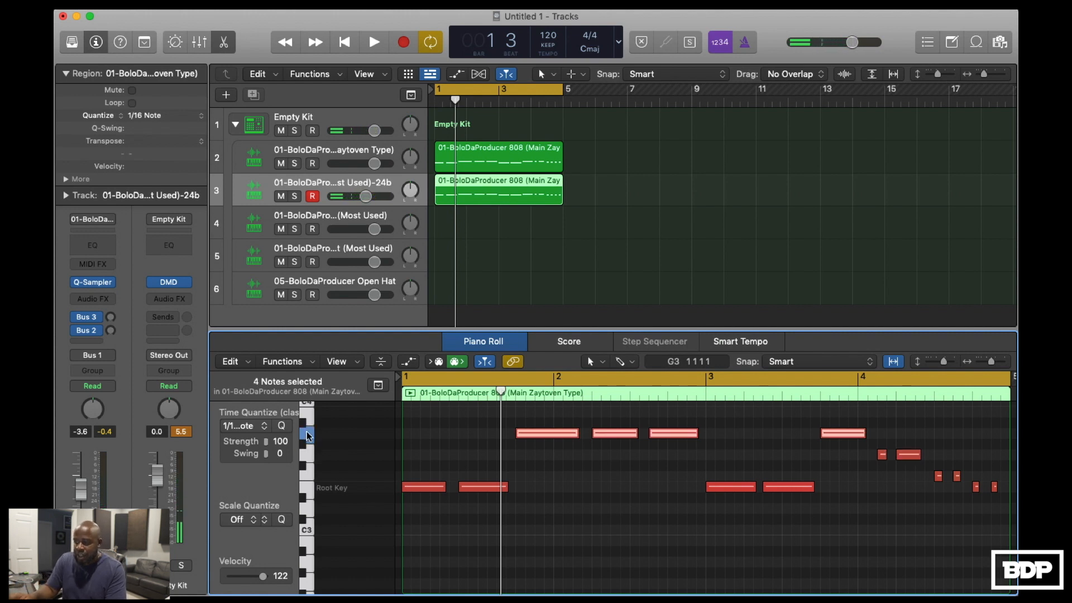
{"action": "key", "text": "alt+Down"}
{"action": "key", "text": "alt+Down"}
{"action": "key", "text": "alt+Down"}
{"action": "key", "text": "alt+Down"}
{"action": "key", "text": "alt+Down"}
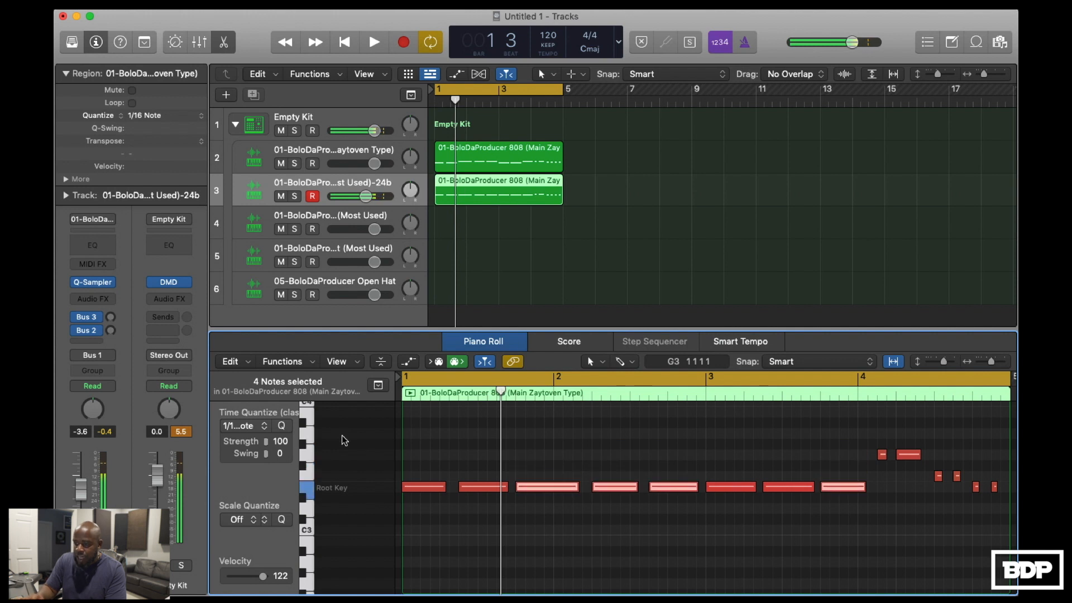
Step: Transpose the kick region's two G3 notes down three semitones and its two F3 notes down one semitone to E3
{"action": "left_click", "coordinate": [311, 457]}
{"action": "key", "text": "alt+Down"}
{"action": "key", "text": "alt+Down"}
{"action": "key", "text": "alt+Down"}
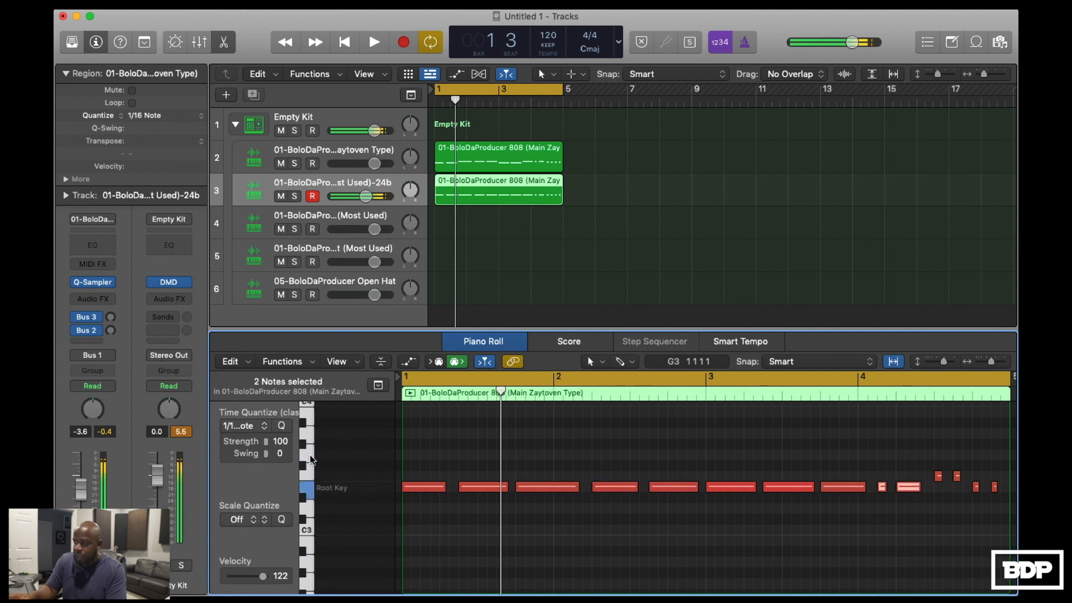
{"action": "left_click", "coordinate": [309, 473]}
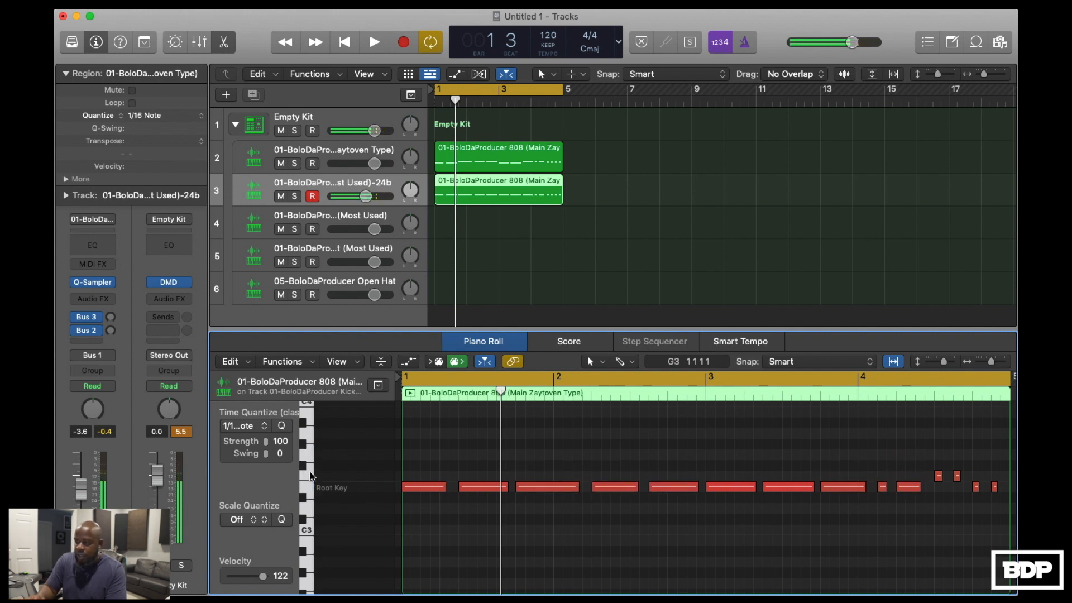
{"action": "key", "text": "alt+Down"}
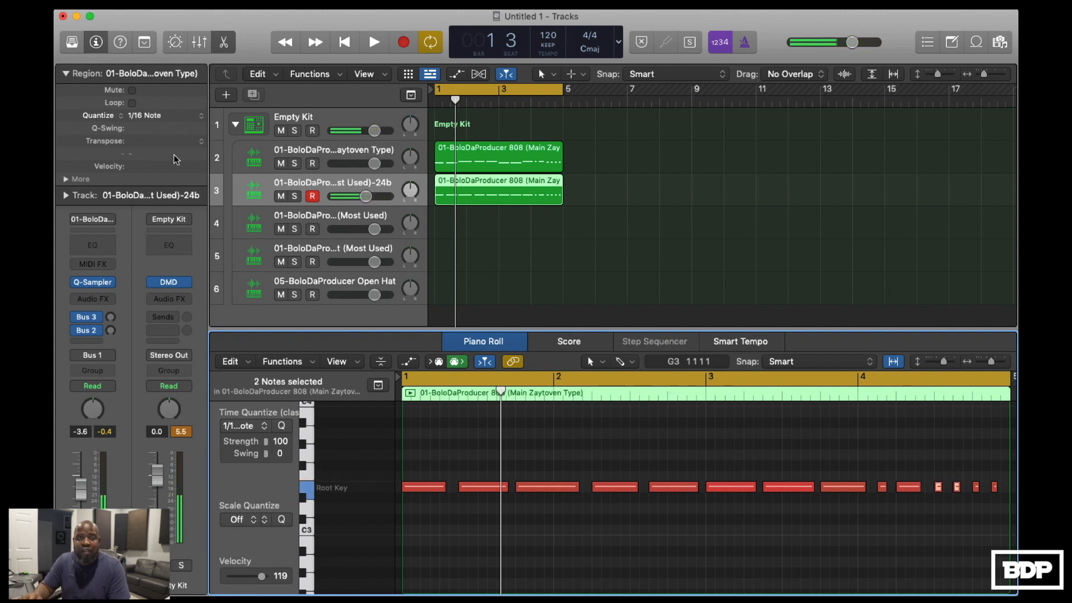
Step: Play the 808 and kick pattern from bar 1, close the Piano Roll and stop playback
{"action": "left_click", "coordinate": [345, 42]}
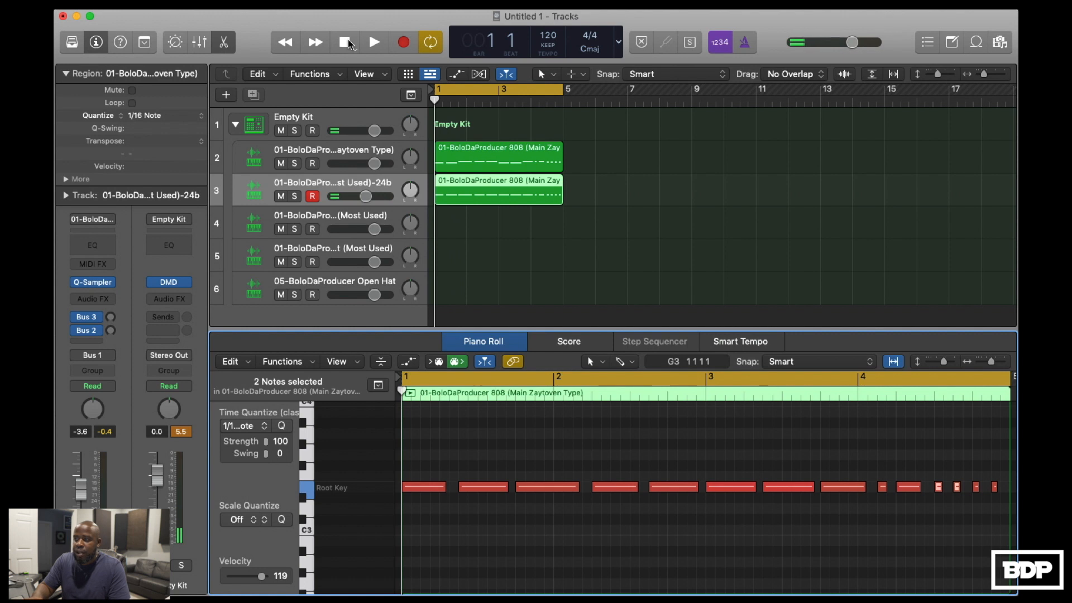
{"action": "left_click", "coordinate": [373, 42]}
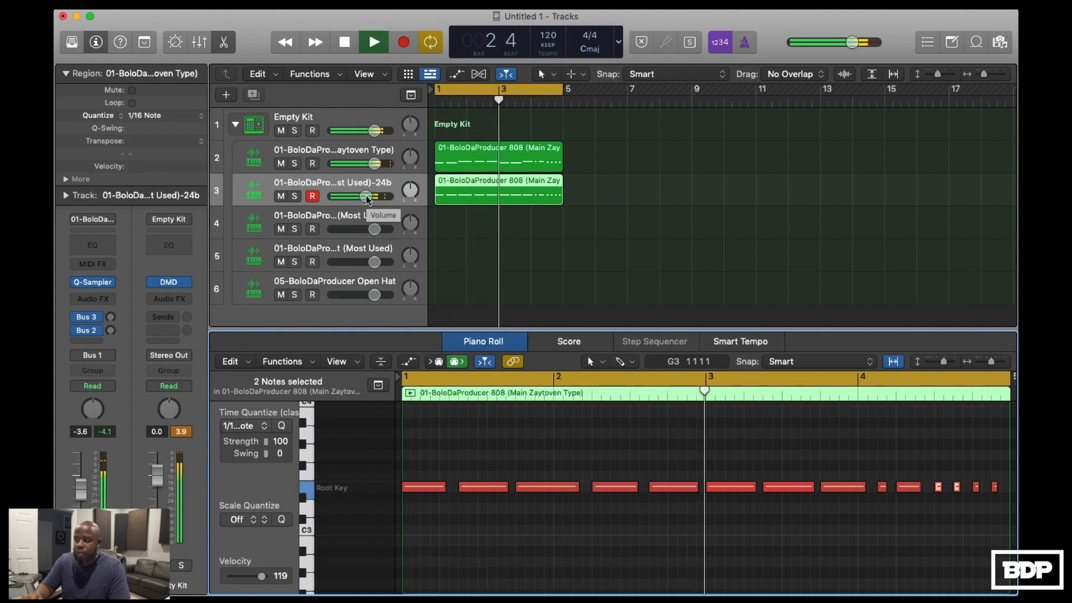
{"action": "key", "text": "x"}
{"action": "key", "text": "x"}
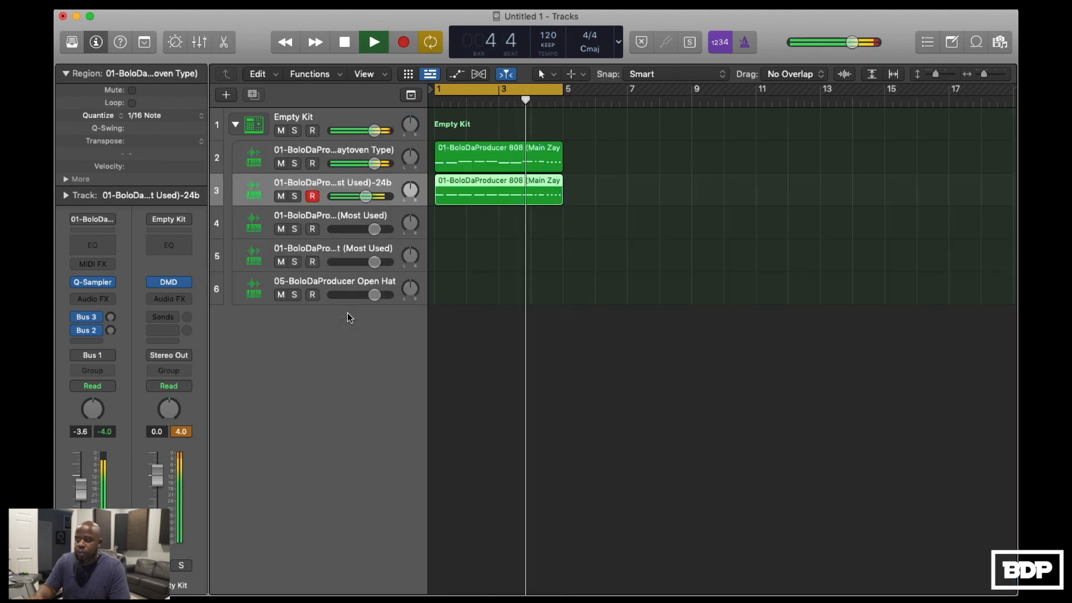
{"action": "key", "text": "space"}
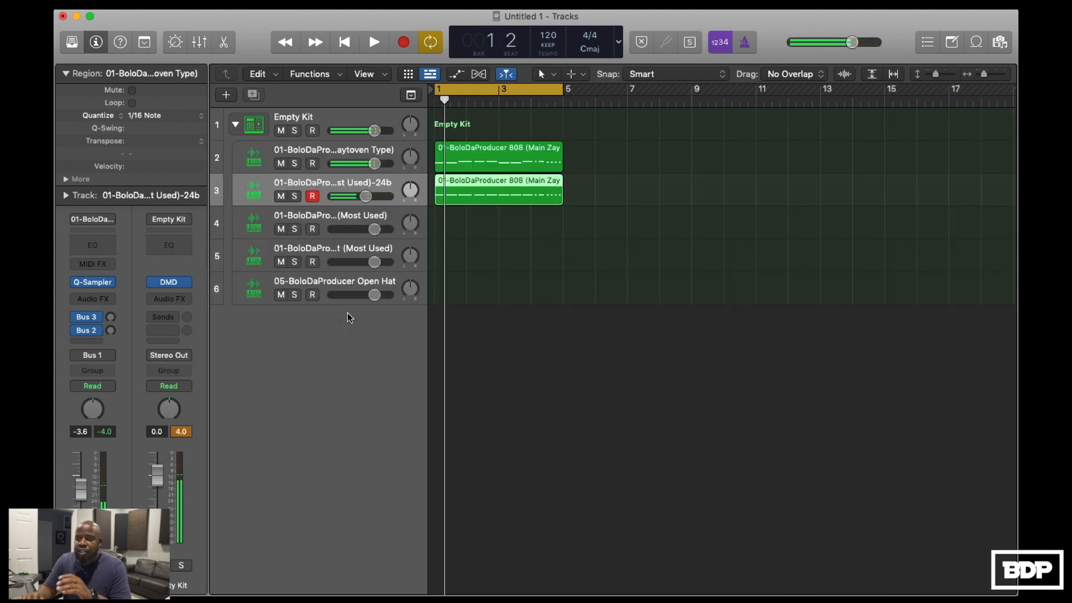
Step: Check the clap pad's Quick Sampler settings in Drum Machine Designer, including playback mode and root key
{"action": "left_click", "coordinate": [325, 217]}
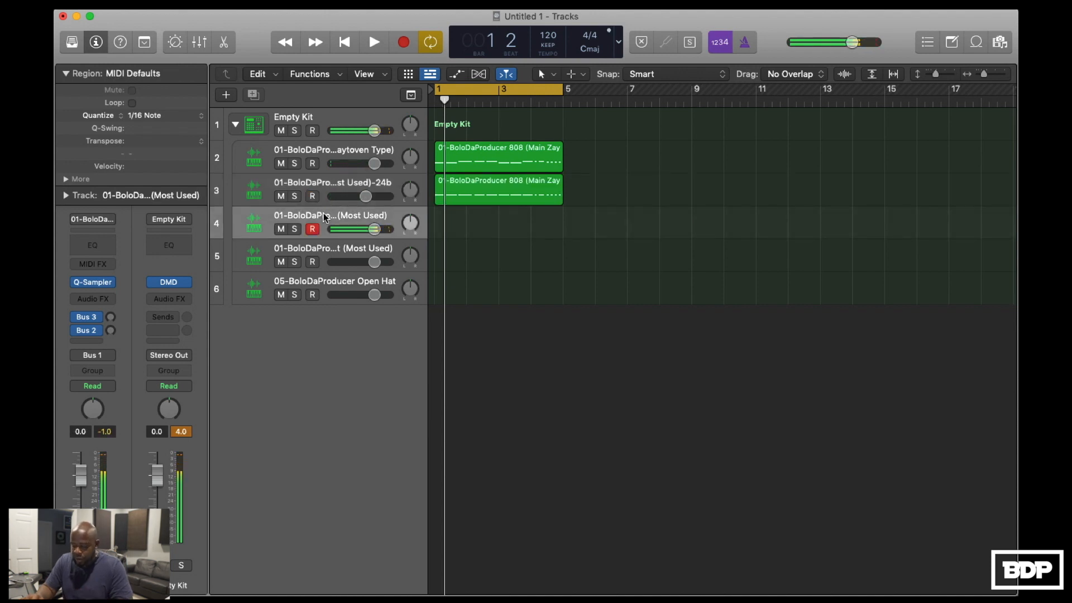
{"action": "double_click", "coordinate": [255, 224]}
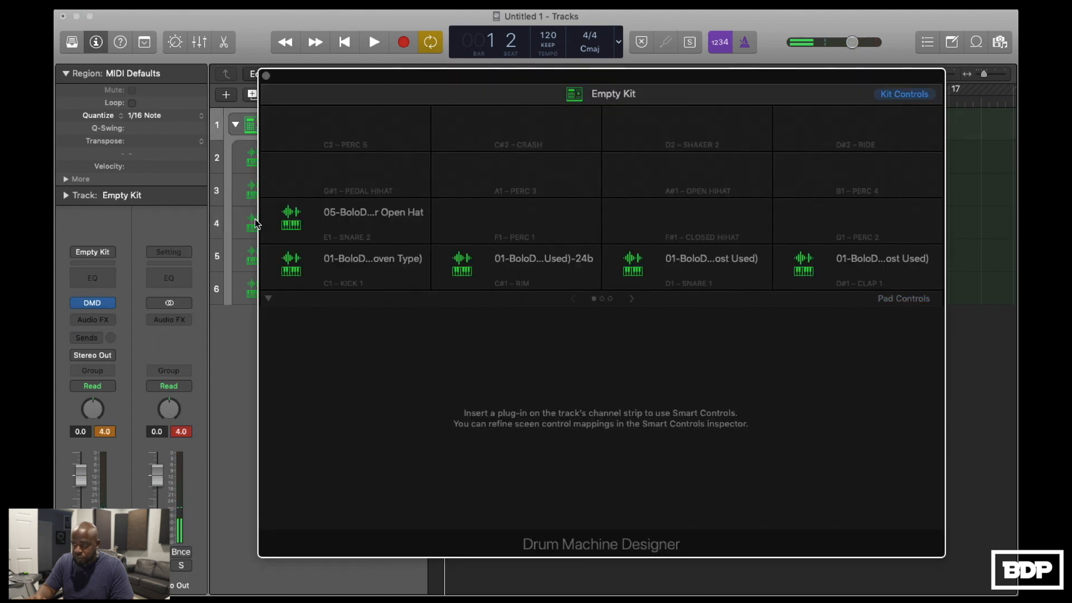
{"action": "left_click", "coordinate": [700, 258]}
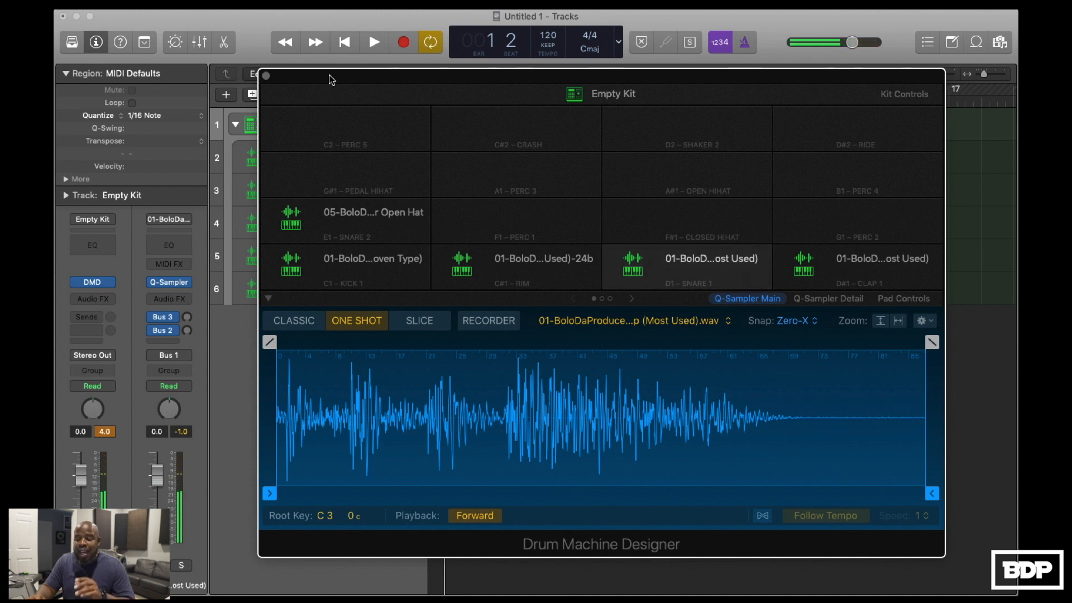
{"action": "left_click", "coordinate": [265, 74]}
Step: Record a four-bar clap pattern from bar 1 on the Clap subtrack, with a hit on beat 3 of each bar
{"action": "left_click", "coordinate": [333, 223]}
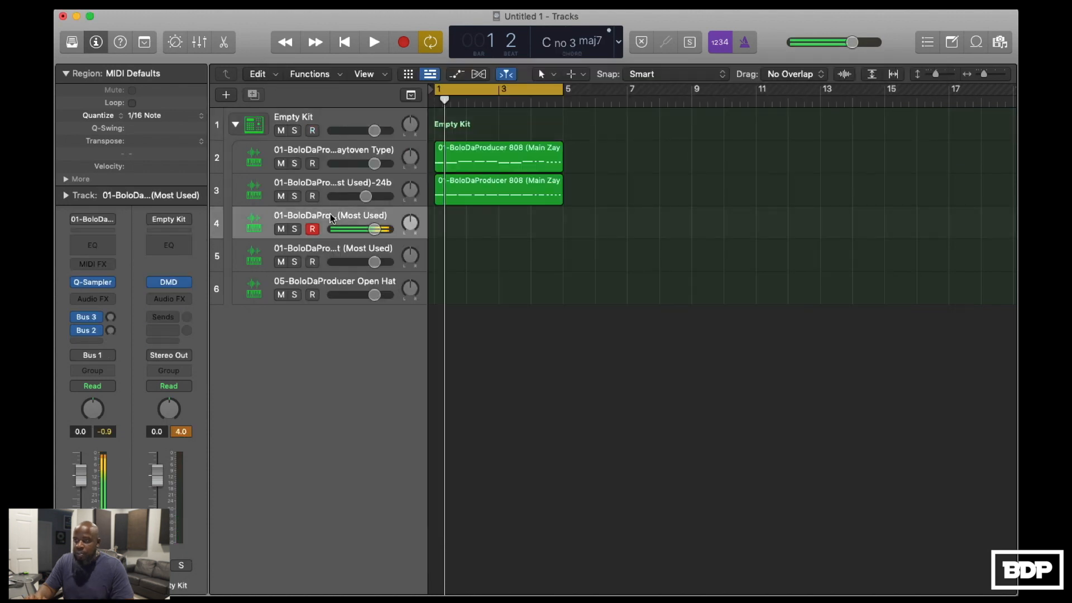
{"action": "left_click", "coordinate": [344, 42]}
{"action": "left_click", "coordinate": [404, 43]}
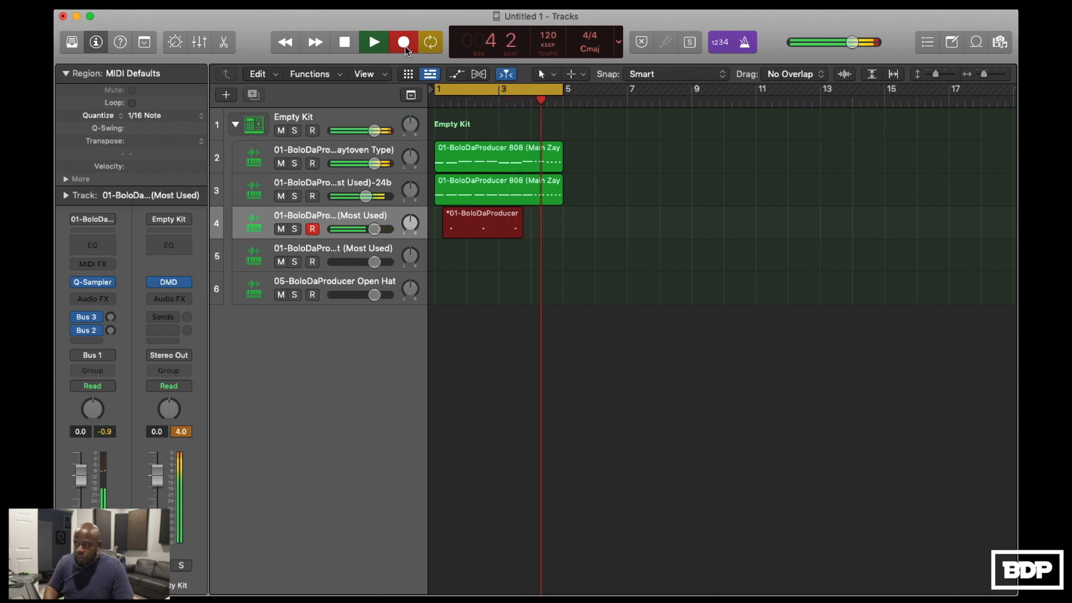
{"action": "left_click", "coordinate": [397, 46]}
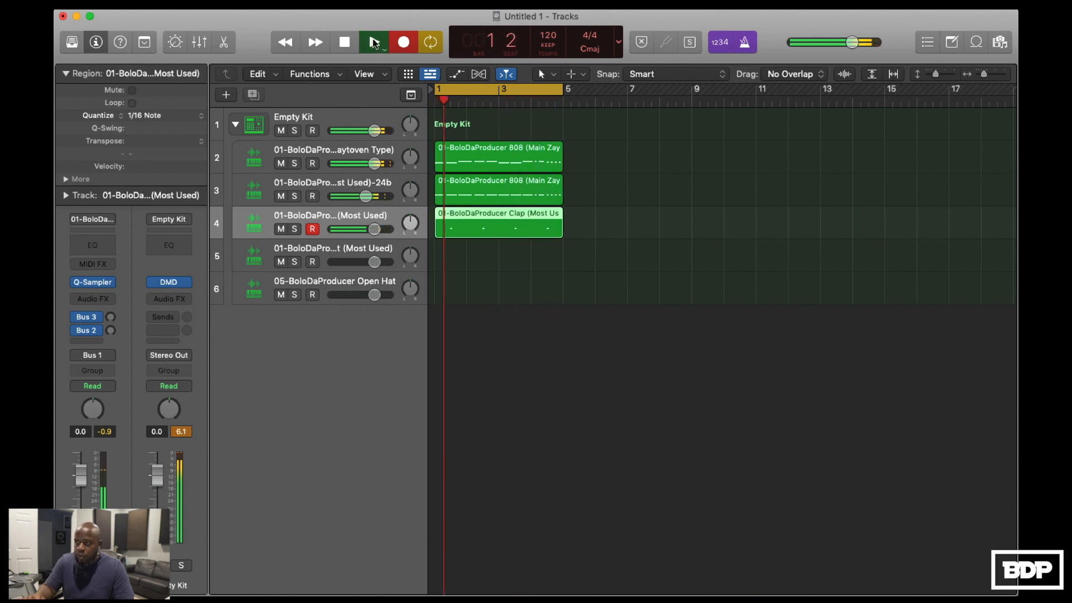
{"action": "left_click", "coordinate": [345, 43]}
Step: Record a four-bar closed hi-hat pattern from bar 1 on the closed hat subtrack
{"action": "left_click", "coordinate": [321, 247]}
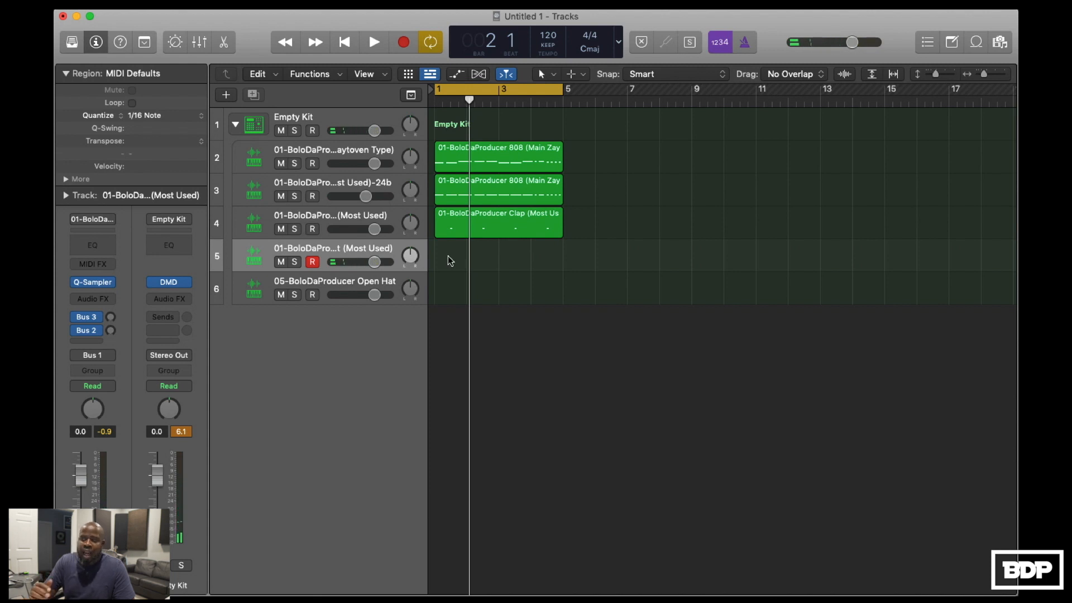
{"action": "left_click", "coordinate": [346, 43]}
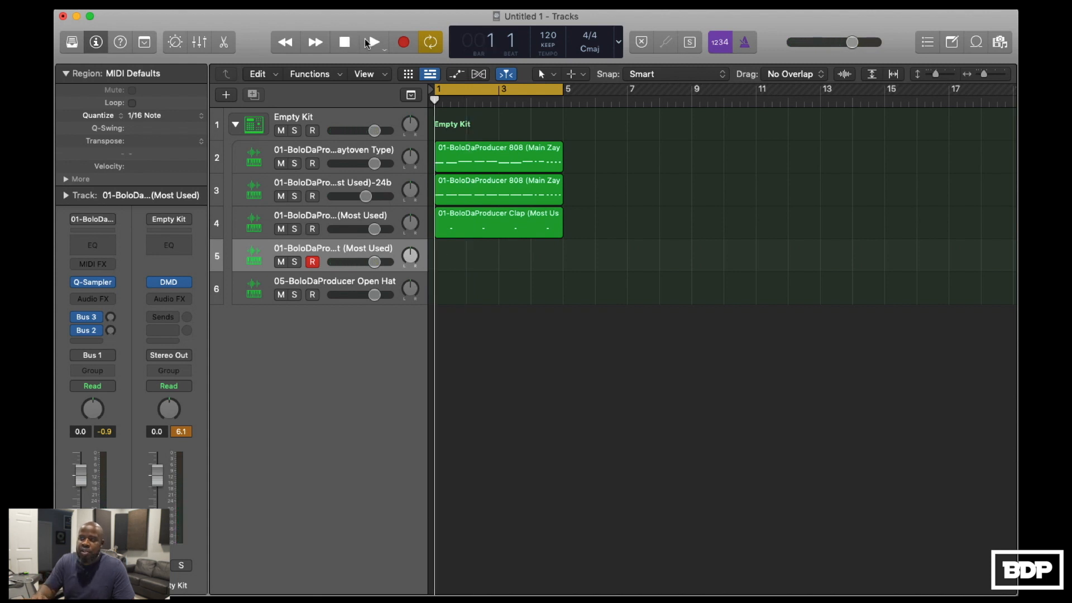
{"action": "left_click", "coordinate": [404, 43]}
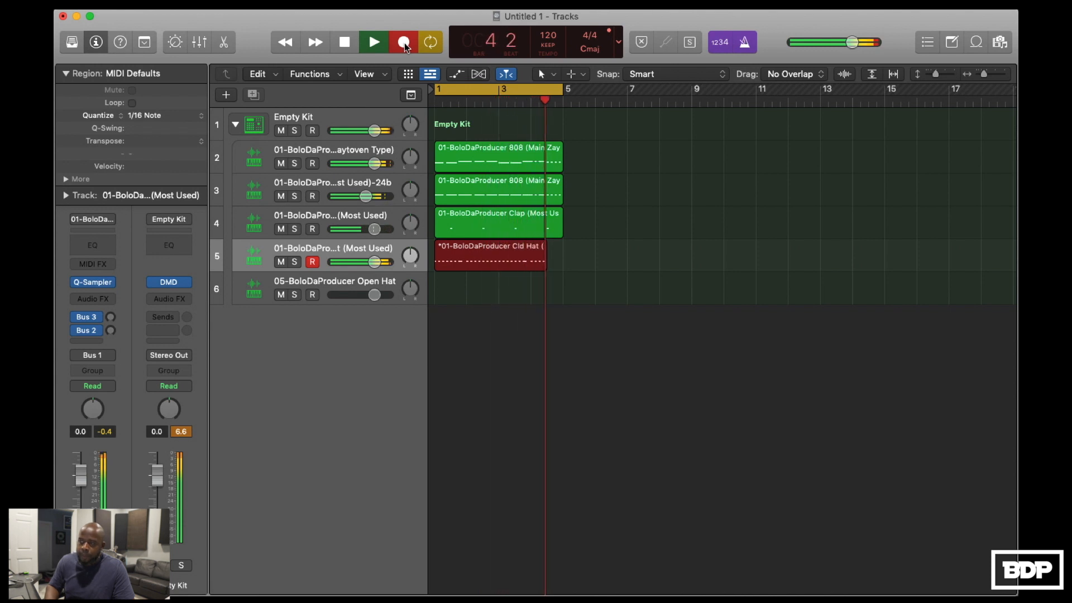
{"action": "left_click", "coordinate": [405, 45]}
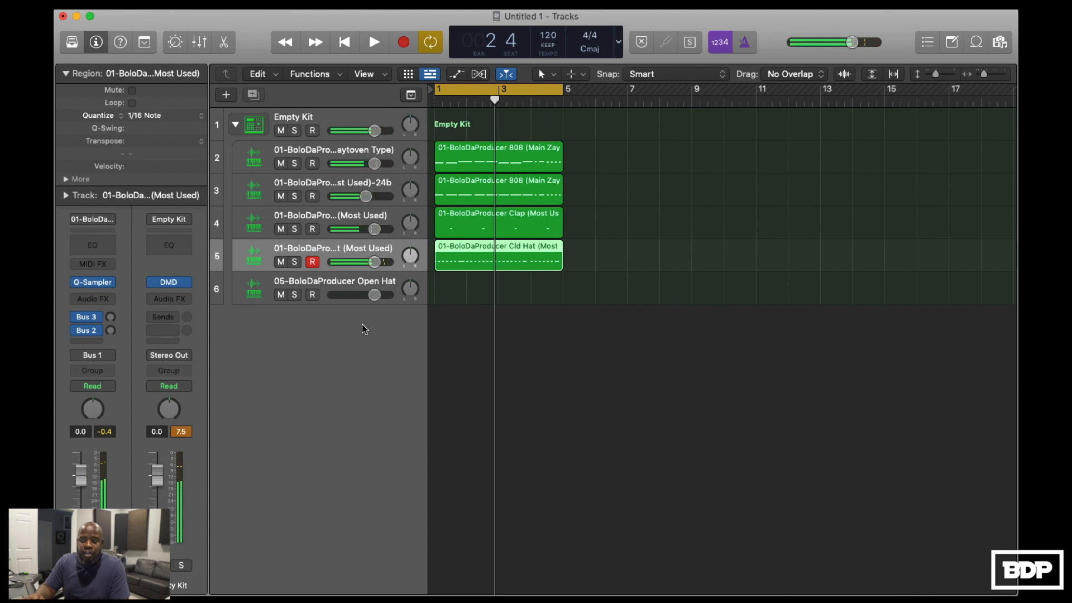
Step: Record open hat hits in bars 1 and 3 on the Open Hat subtrack and extend the region to bar 5
{"action": "left_click", "coordinate": [322, 284]}
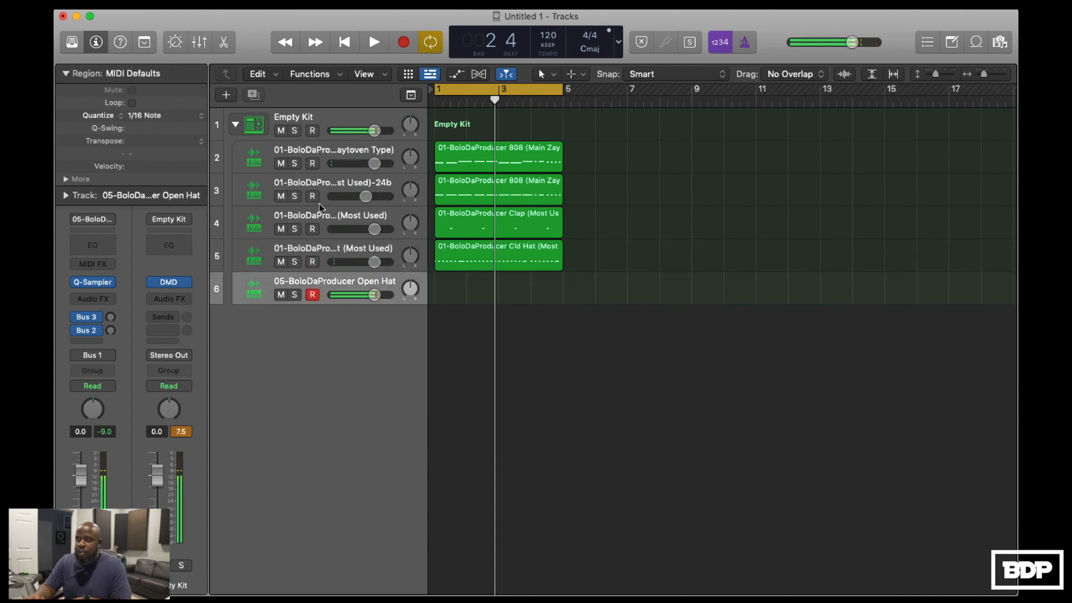
{"action": "left_click", "coordinate": [344, 43]}
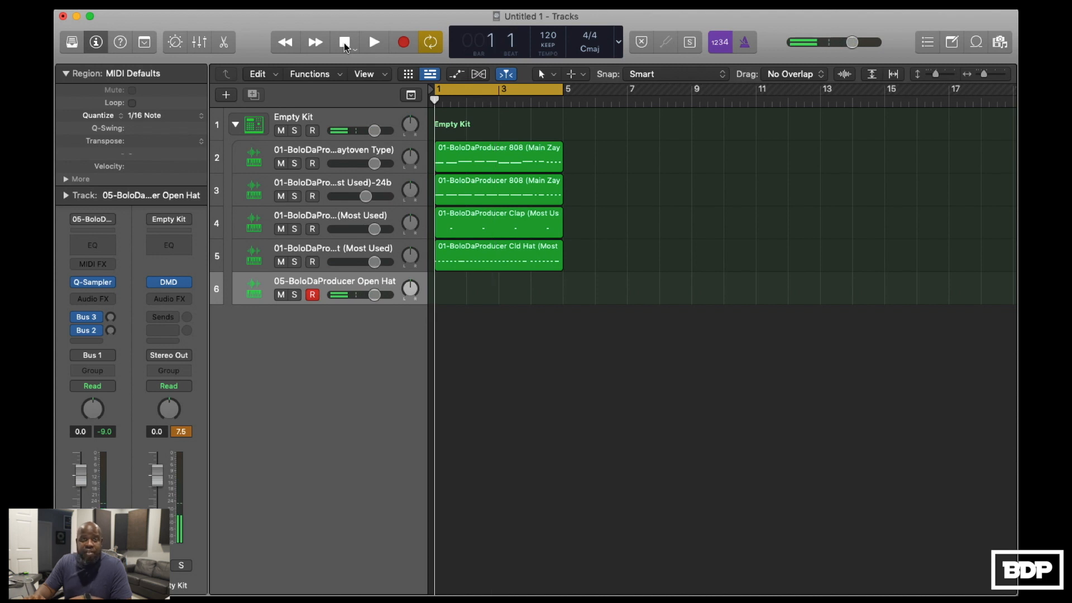
{"action": "left_click", "coordinate": [404, 42]}
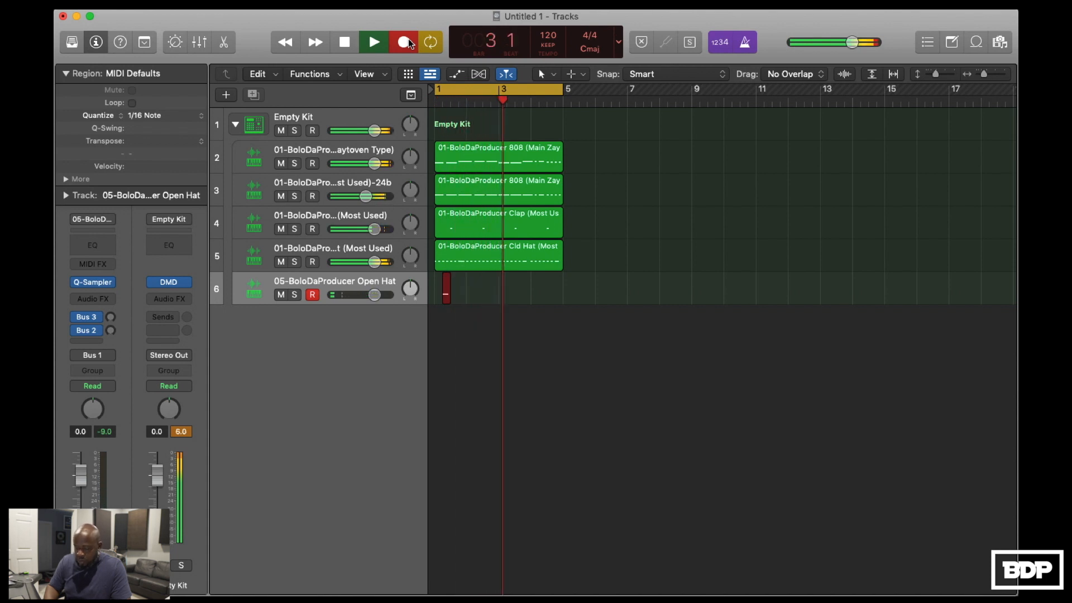
{"action": "left_click", "coordinate": [407, 43]}
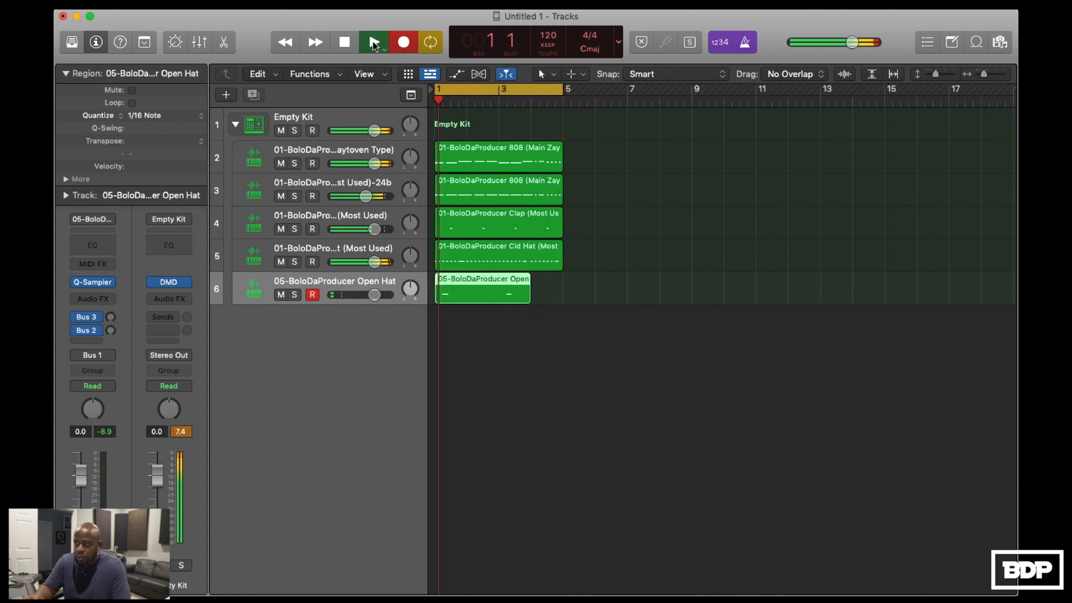
{"action": "left_click", "coordinate": [374, 44]}
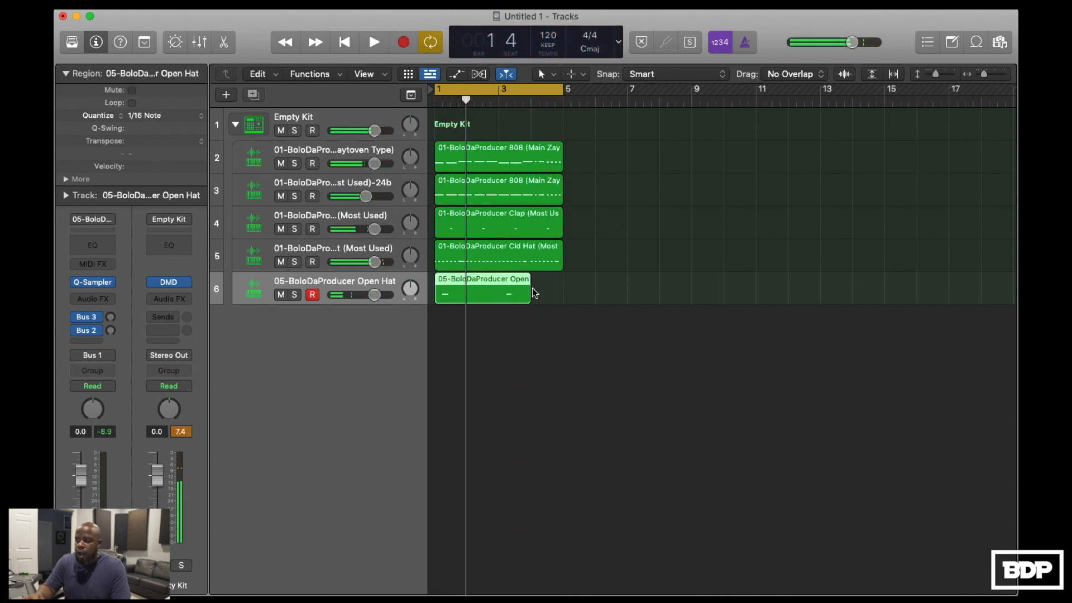
{"action": "left_click_drag", "start_coordinate": [529, 289], "coordinate": [561, 288]}
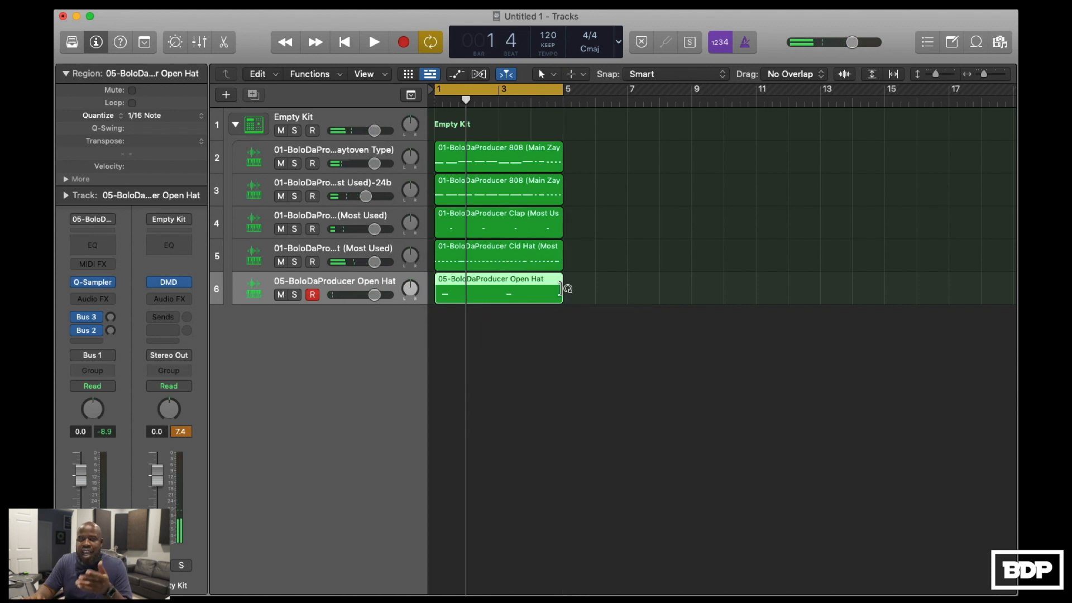
{"action": "left_click", "coordinate": [585, 289]}
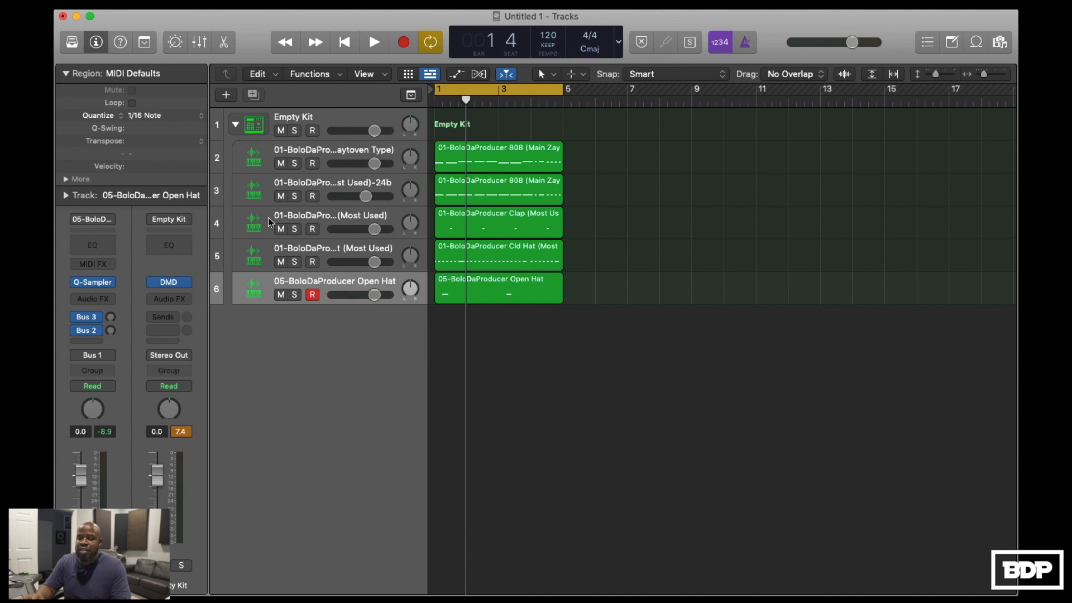
Step: Create one new software instrument track below the kit and load Alchemy as its instrument
{"action": "left_click", "coordinate": [227, 96]}
{"action": "left_click", "coordinate": [728, 231]}
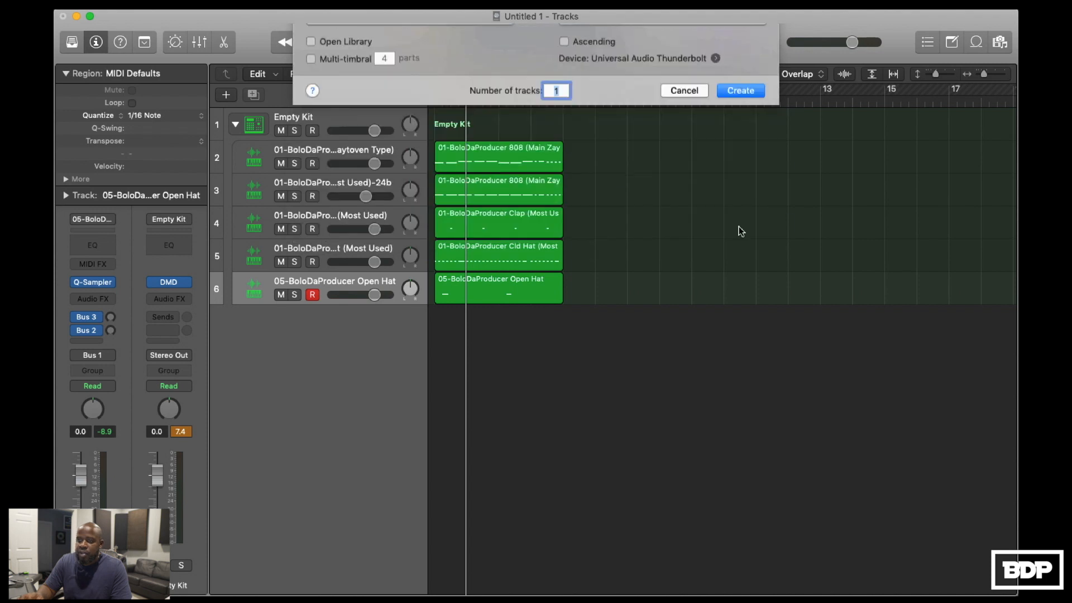
{"action": "left_click", "coordinate": [112, 307]}
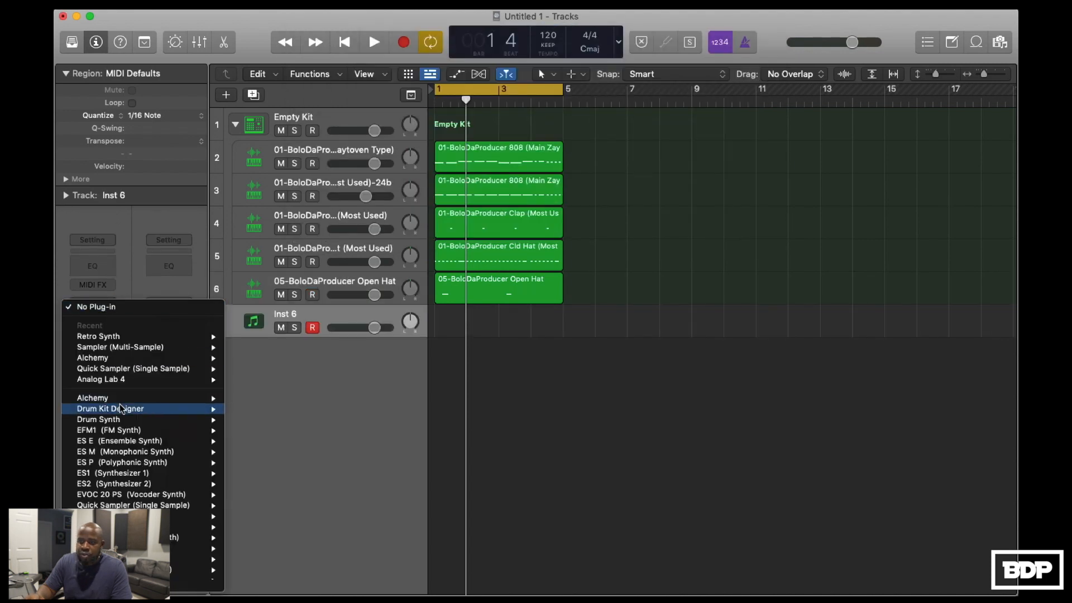
{"action": "mouse_move", "coordinate": [140, 397]}
{"action": "left_click", "coordinate": [251, 398]}
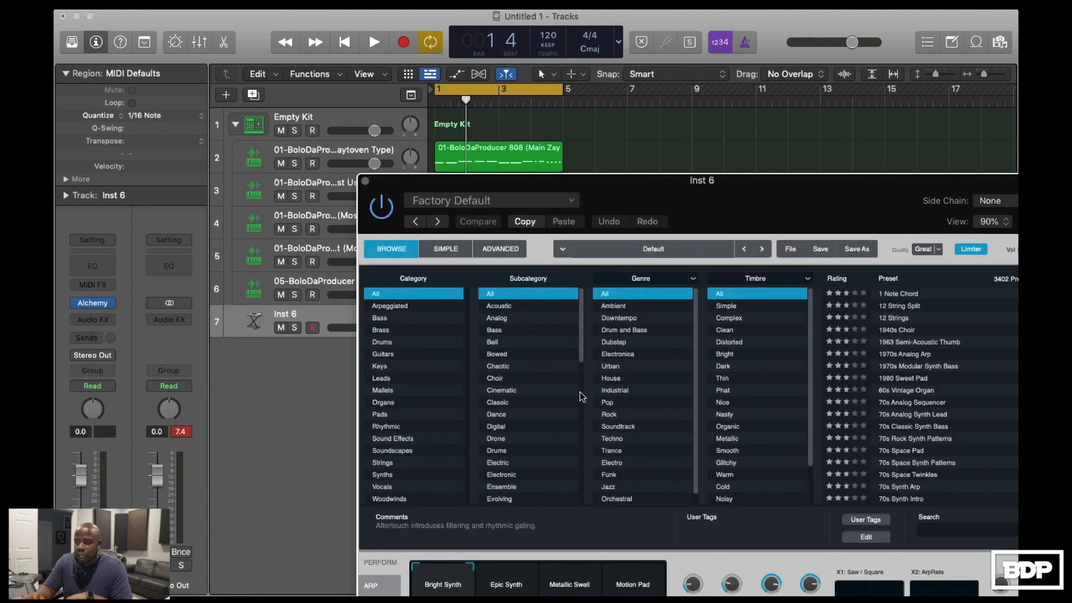
Step: Load the 80s Bell Vox Layers preset from Alchemy's Keys category and close the plug-in
{"action": "left_click", "coordinate": [380, 366]}
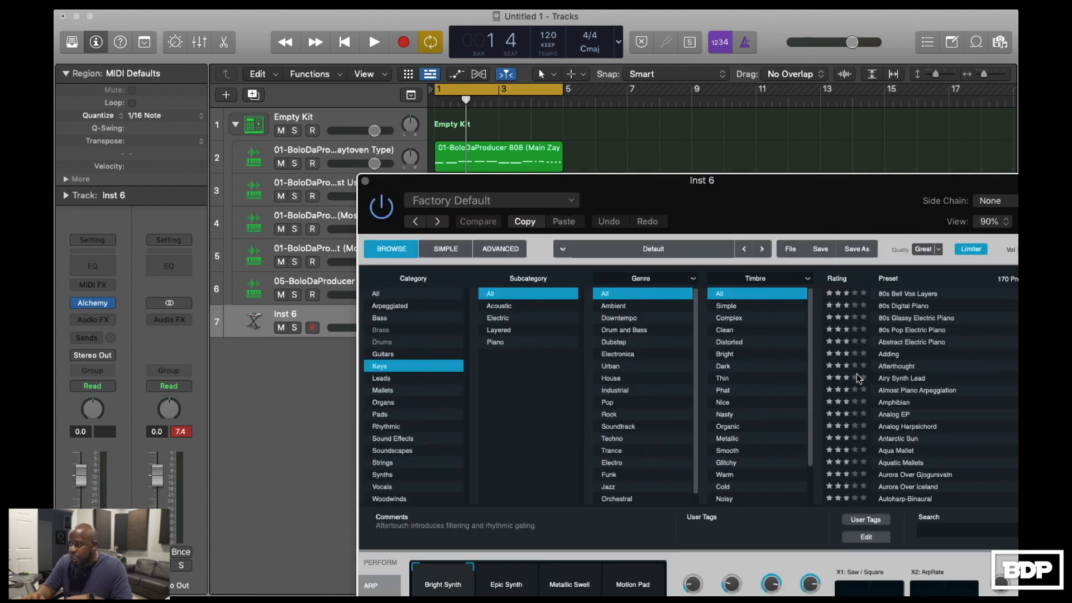
{"action": "left_click", "coordinate": [915, 294]}
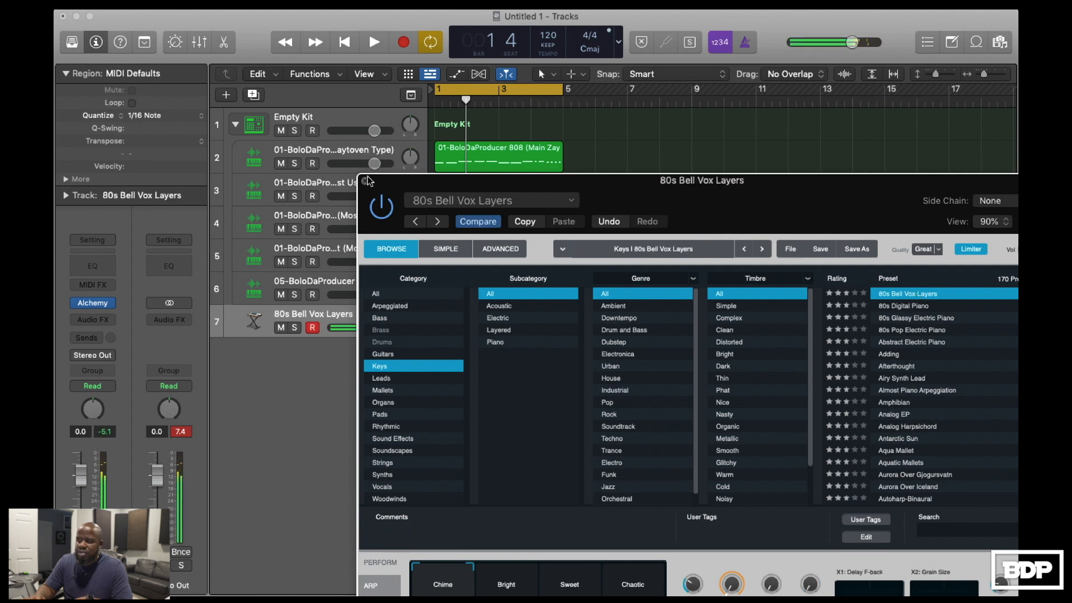
{"action": "left_click", "coordinate": [365, 182]}
Step: Record a melody from bar 1 on the 80s Bell Vox Layers track and trim its region to end at bar 3
{"action": "left_click", "coordinate": [345, 41]}
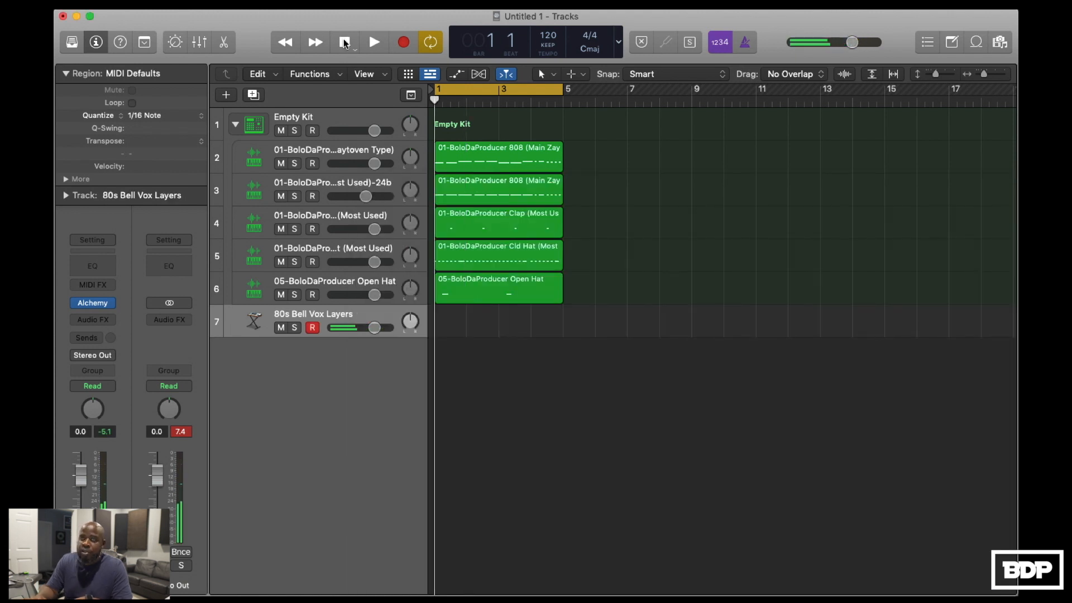
{"action": "left_click", "coordinate": [406, 42]}
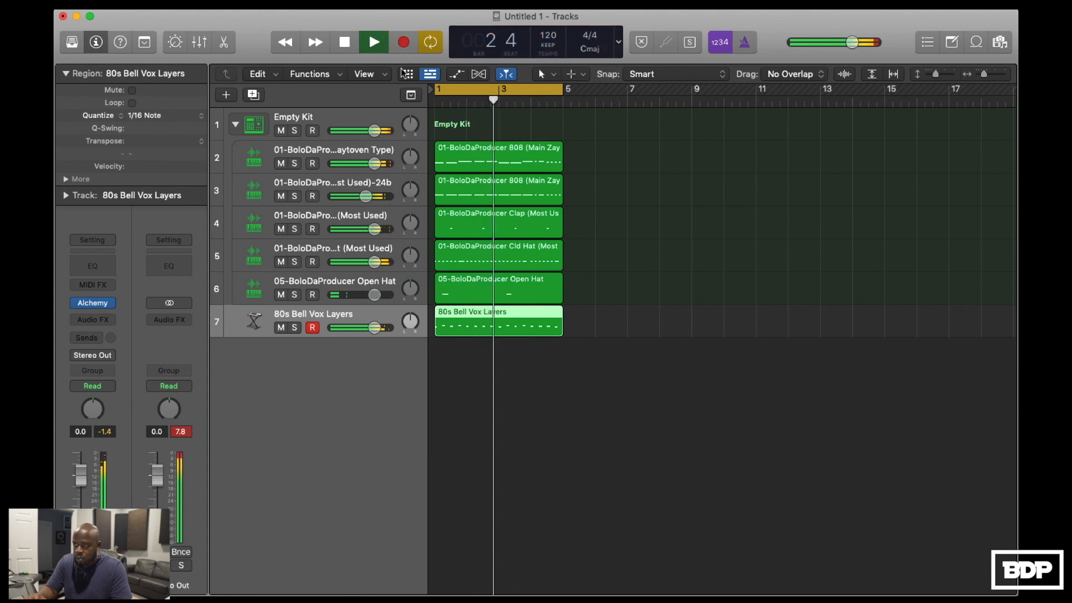
{"action": "left_click_drag", "start_coordinate": [560, 326], "coordinate": [499, 326]}
{"action": "left_click", "coordinate": [508, 327]}
{"action": "left_click", "coordinate": [484, 316]}
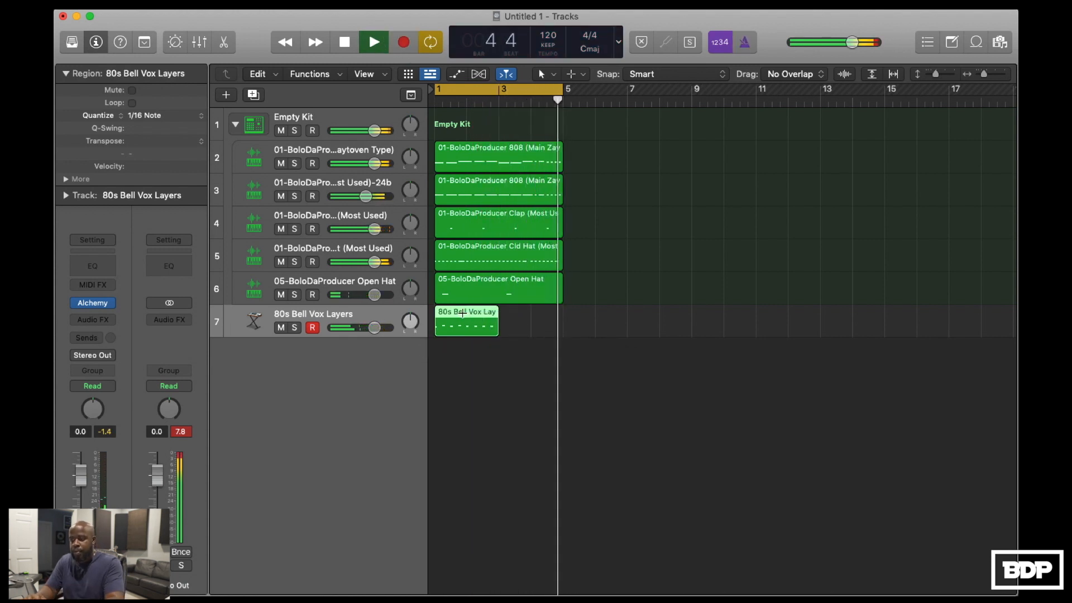
Step: Repeat the two-bar bell region once to fill up to bar 5 and lower the bell track's volume to -2.7 dB
{"action": "key", "text": "super+r"}
{"action": "left_click", "coordinate": [604, 335]}
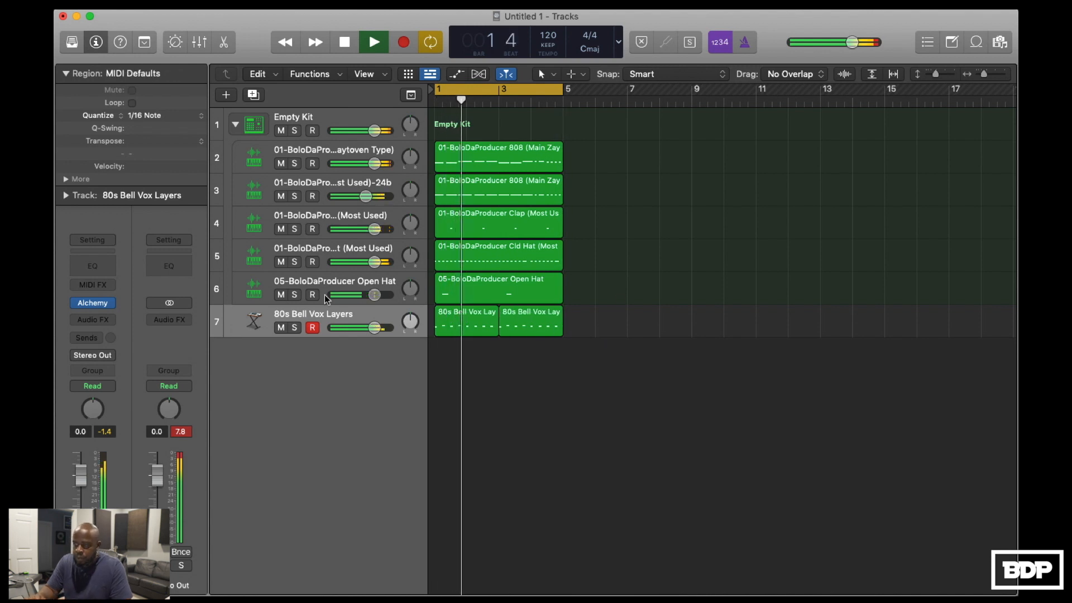
{"action": "left_click_drag", "start_coordinate": [375, 328], "coordinate": [368, 328]}
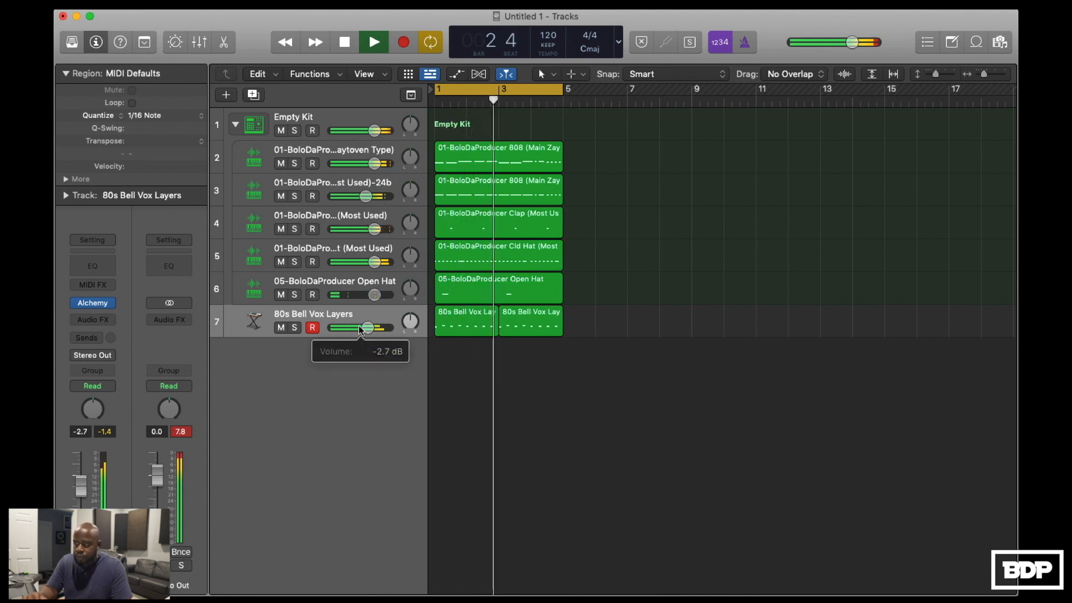
{"action": "left_click", "coordinate": [345, 42]}
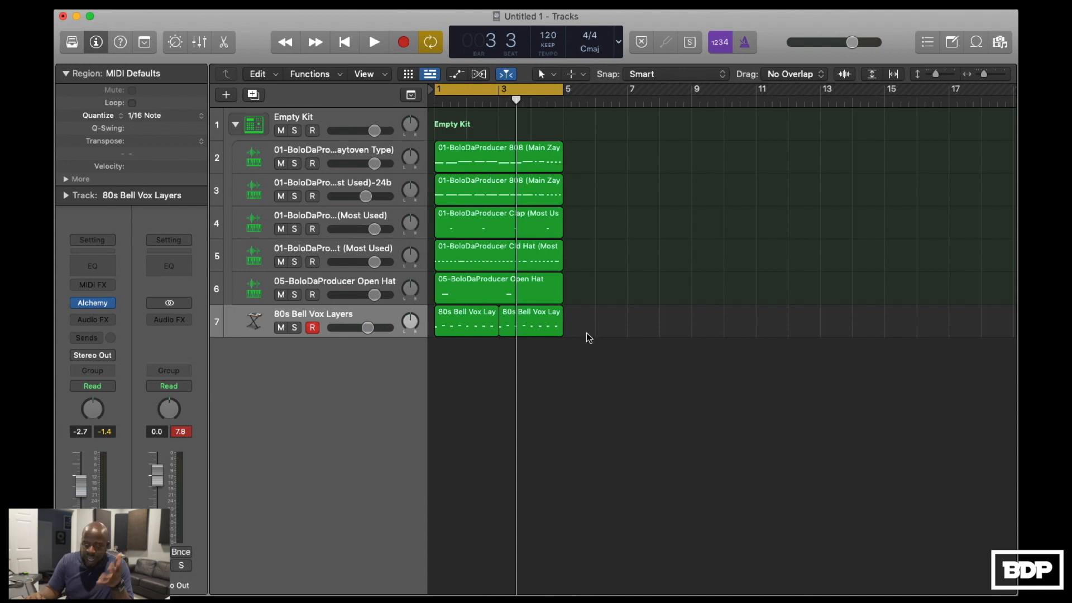
Step: Select all the kit and bell regions in bars 1 to 5 and repeat them consecutively up to bar 29
{"action": "left_click_drag", "start_coordinate": [588, 337], "coordinate": [440, 164]}
{"action": "key", "text": "super+r"}
{"action": "key", "text": "super+r"}
{"action": "key", "text": "super+r"}
{"action": "key", "text": "super+r"}
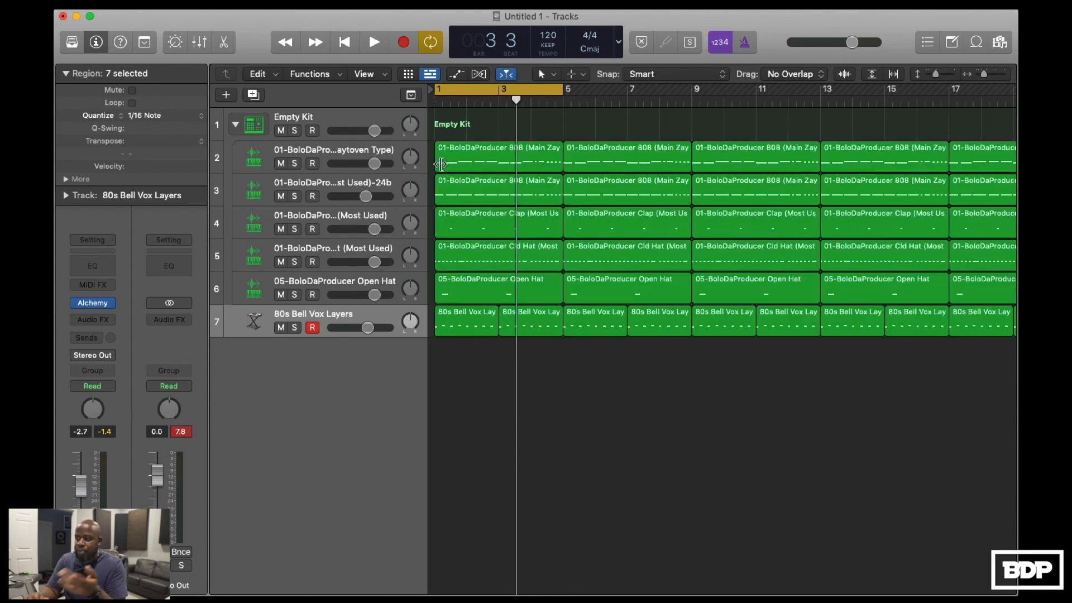
Step: Delete the bar 1 808 regions on tracks 2 and 3, and shorten those starting at bar 9 to end at bar 12
{"action": "left_click_drag", "start_coordinate": [499, 160], "coordinate": [507, 194]}
{"action": "key", "text": "Delete"}
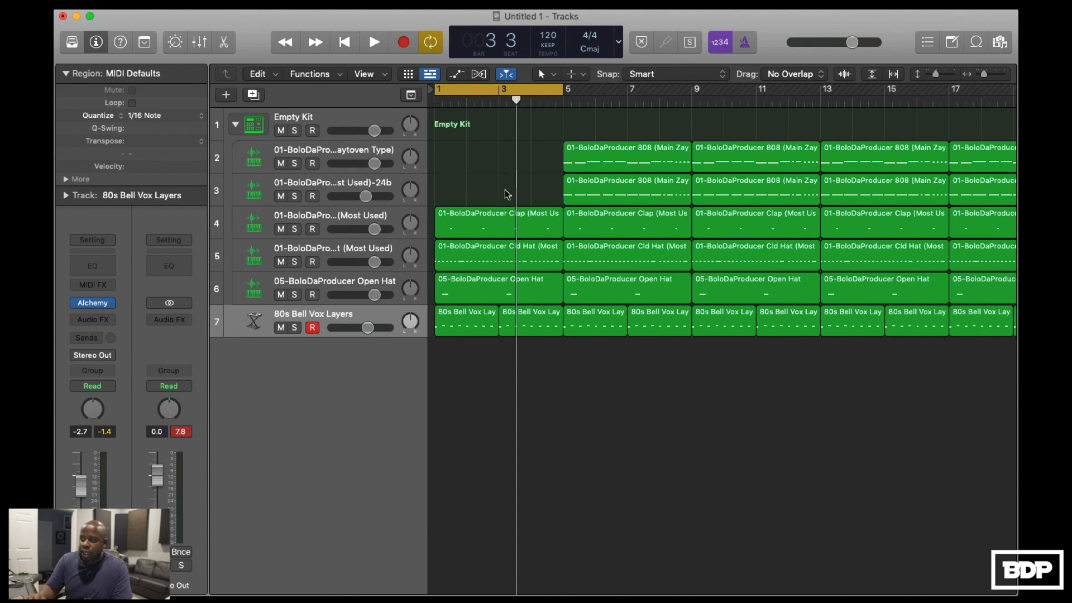
{"action": "left_click_drag", "start_coordinate": [562, 90], "coordinate": [818, 90]}
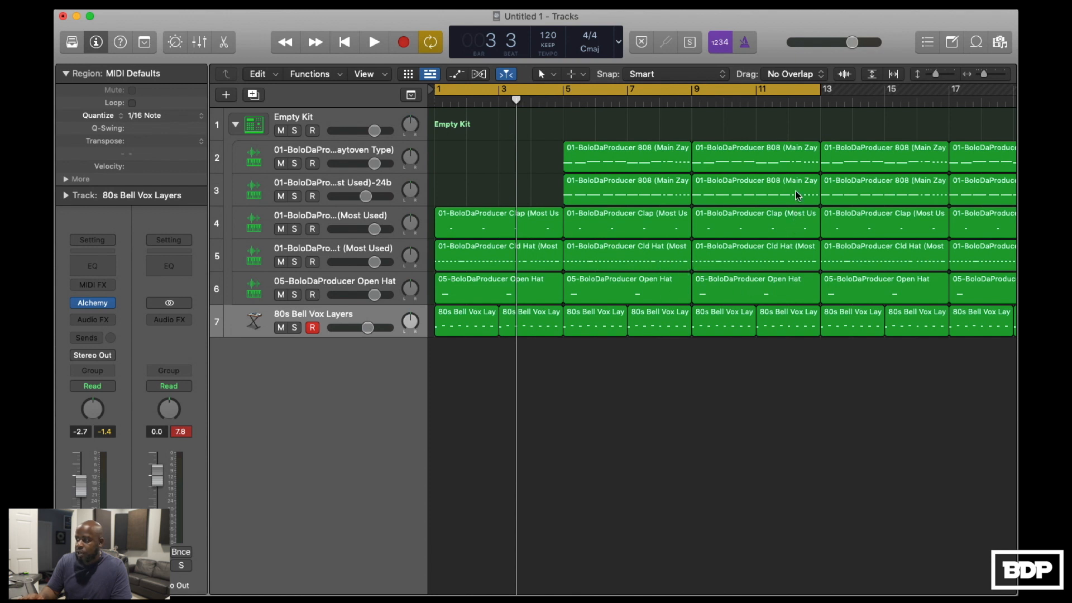
{"action": "left_click_drag", "start_coordinate": [806, 134], "coordinate": [786, 165]}
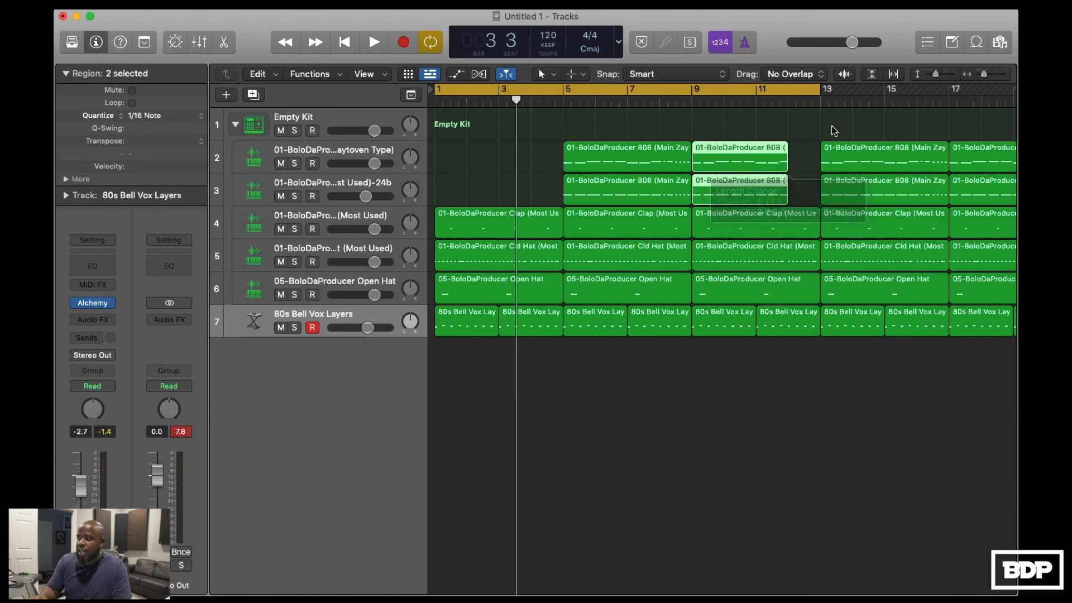
Step: Set the cycle range from bar 1 to bar 25 and play the arrangement
{"action": "scroll", "coordinate": [837, 130], "scroll_direction": "down", "scroll_amount": 5}
{"action": "scroll", "coordinate": [837, 131], "scroll_direction": "up", "scroll_amount": 5}
{"action": "scroll", "coordinate": [837, 130], "scroll_direction": "down", "scroll_amount": 3}
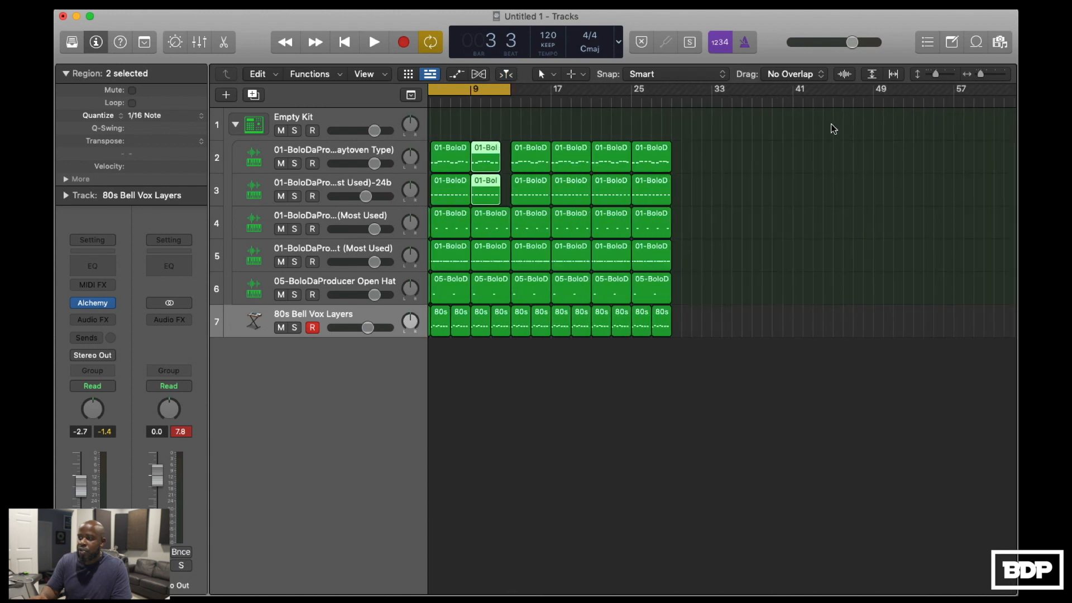
{"action": "scroll", "coordinate": [692, 119], "scroll_direction": "left", "scroll_amount": 3}
{"action": "left_click_drag", "start_coordinate": [491, 92], "coordinate": [675, 93]}
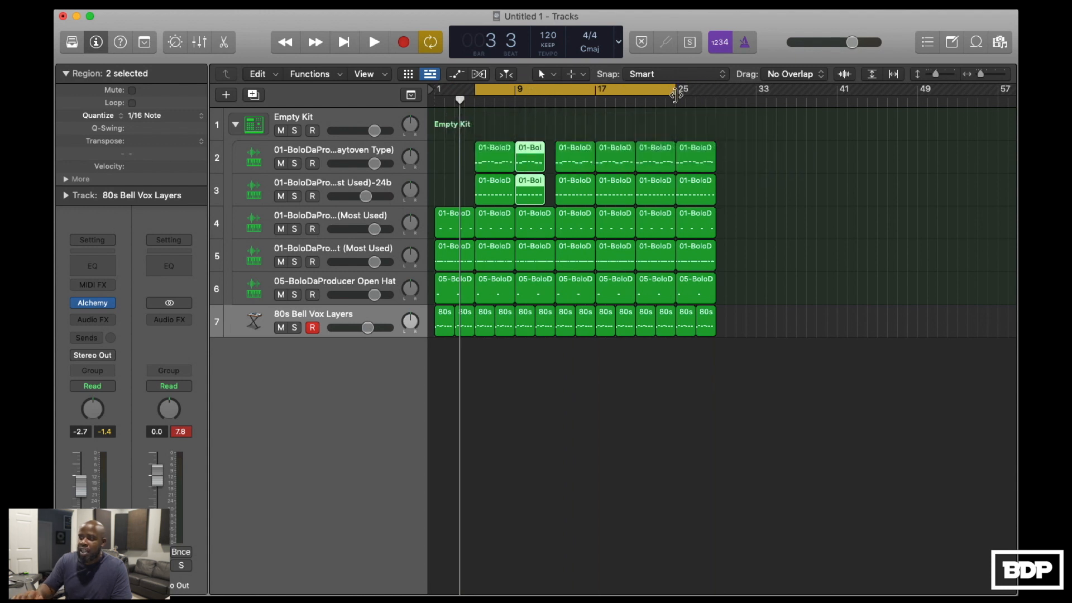
{"action": "left_click_drag", "start_coordinate": [475, 89], "coordinate": [435, 89]}
{"action": "key", "text": "space"}
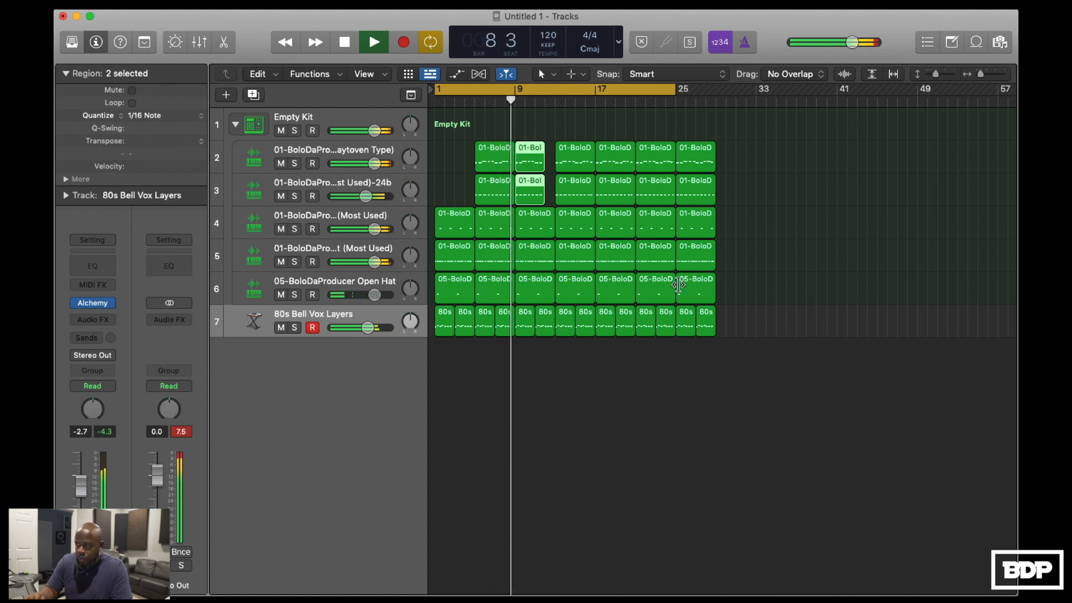
Step: Delete the regions starting at bar 13 on track 3 and on the closed hat track, and stop playback
{"action": "left_click", "coordinate": [575, 185]}
{"action": "key", "text": "Delete"}
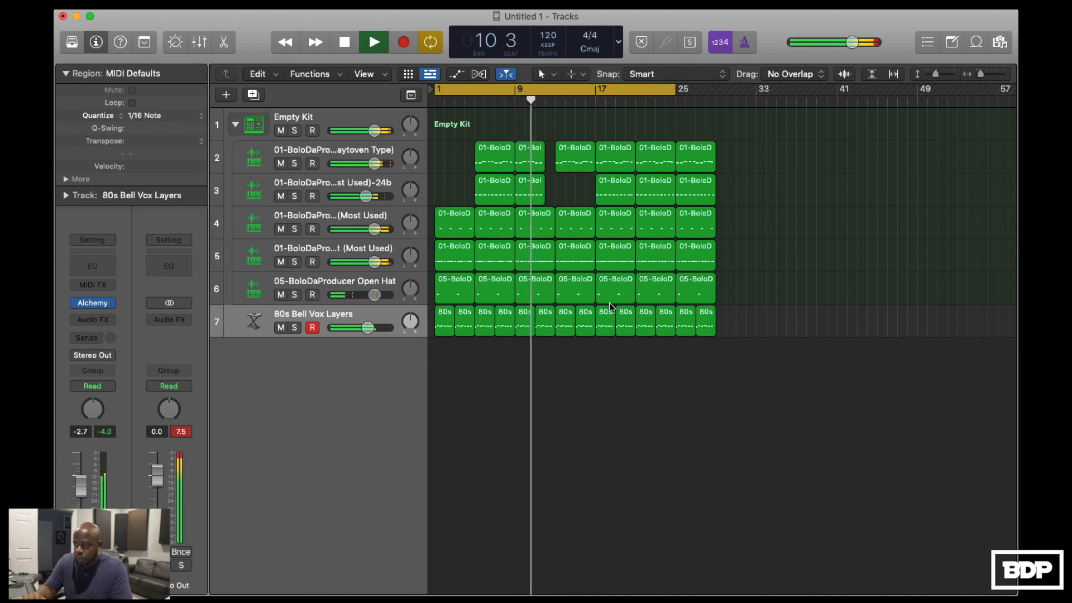
{"action": "left_click", "coordinate": [578, 254]}
{"action": "key", "text": "Delete"}
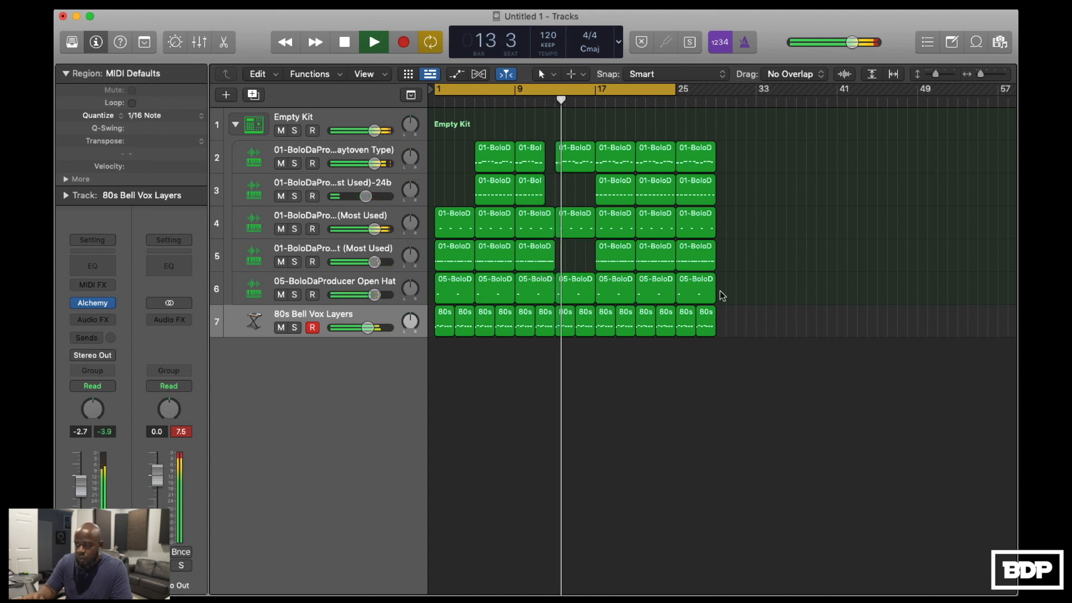
{"action": "key", "text": "space"}
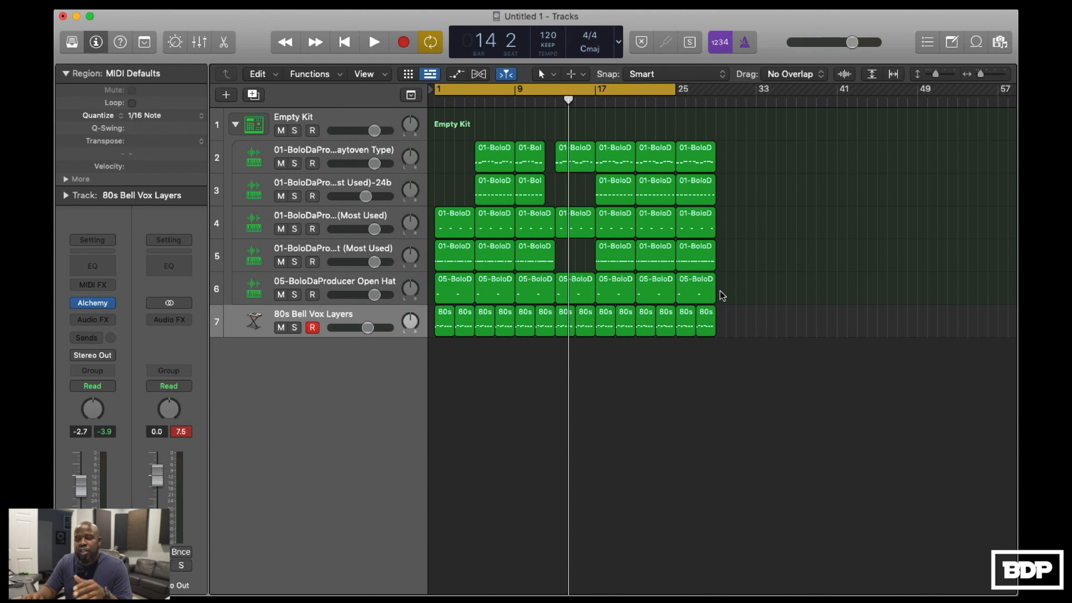
Step: Play the arrangement from bar 1 while collapsing and expanding the Empty Kit track stack, ending with it expanded
{"action": "left_click", "coordinate": [236, 126]}
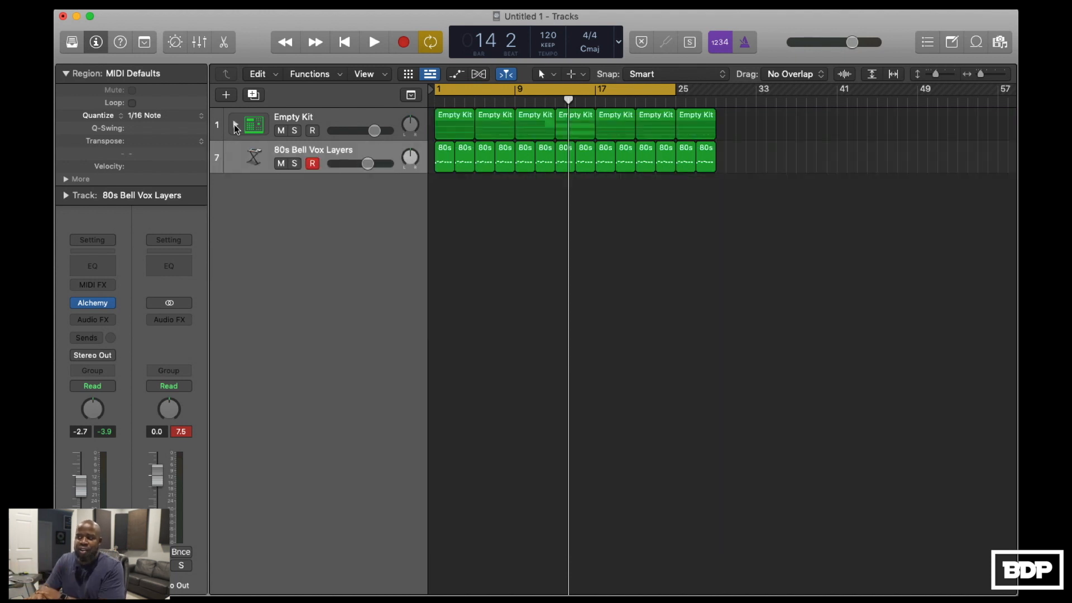
{"action": "key", "text": "Return"}
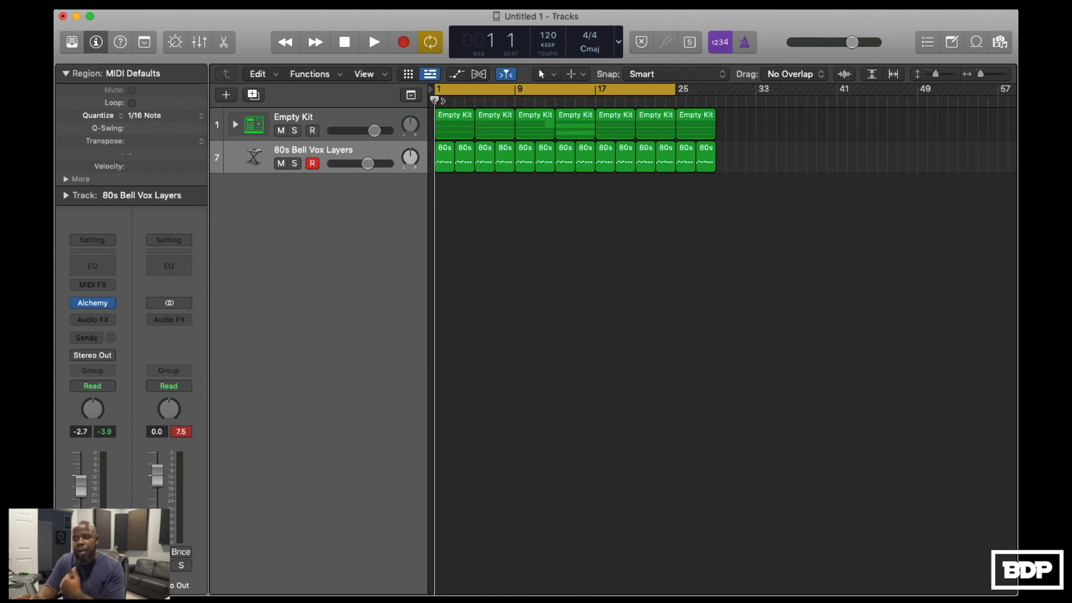
{"action": "key", "text": "space"}
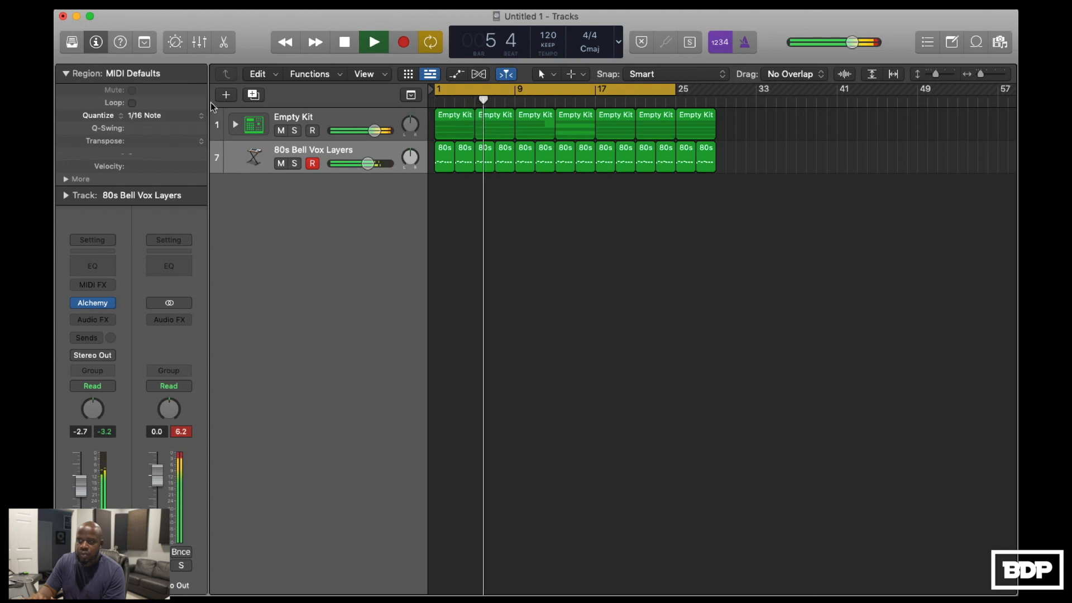
{"action": "left_click", "coordinate": [236, 126]}
{"action": "left_click", "coordinate": [237, 126]}
{"action": "left_click", "coordinate": [236, 125]}
{"action": "left_click", "coordinate": [236, 125]}
{"action": "left_click", "coordinate": [236, 125]}
{"action": "left_click", "coordinate": [237, 126]}
{"action": "key", "text": "space"}
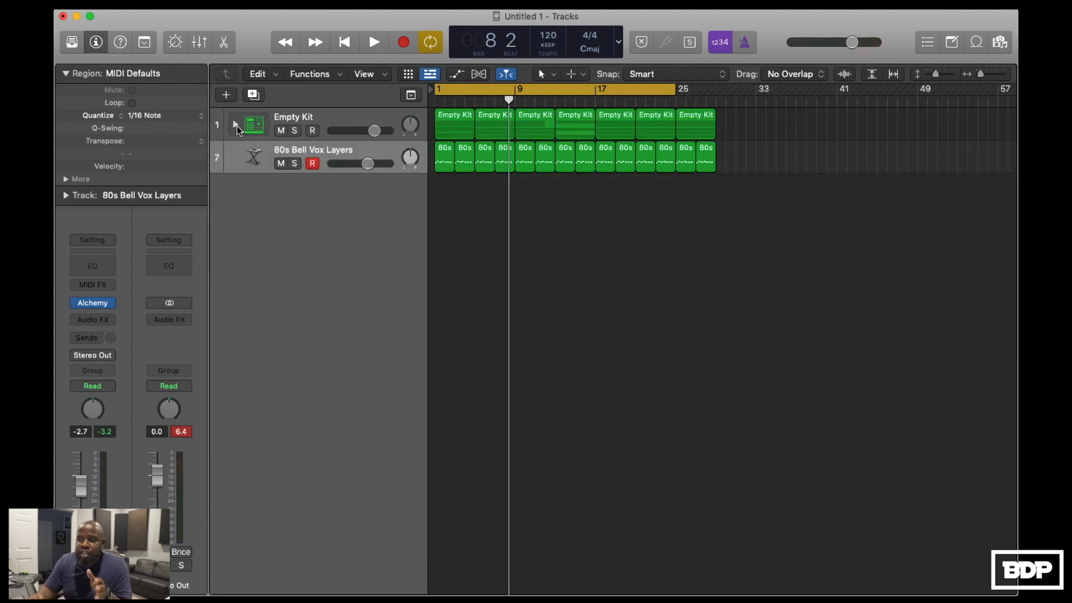
{"action": "left_click", "coordinate": [237, 125]}
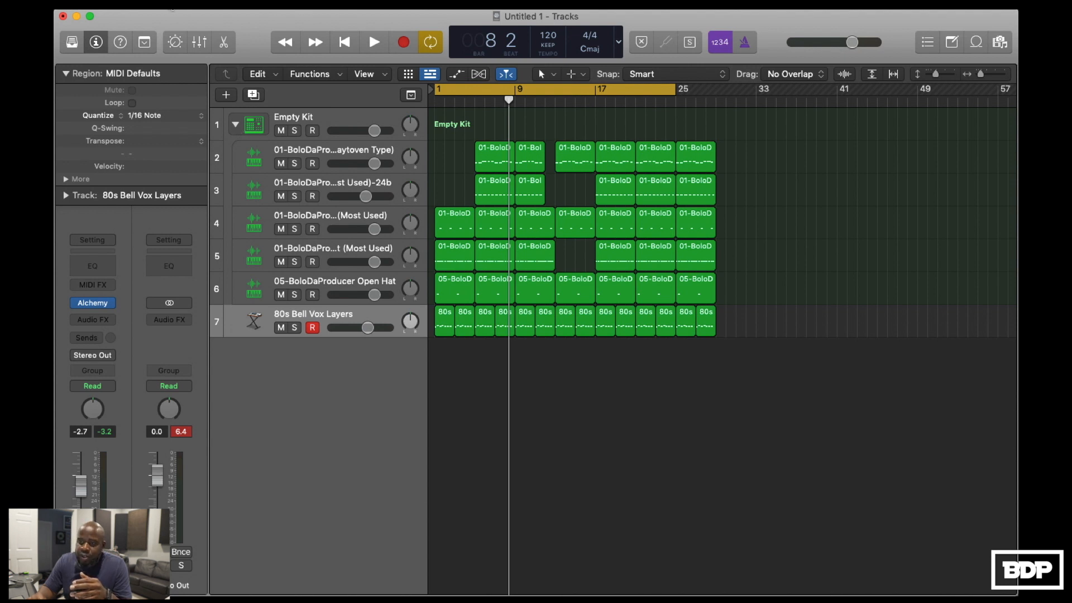
Step: Look up the export option for saving all tracks as audio files
{"action": "left_click", "coordinate": [169, 1]}
{"action": "mouse_move", "coordinate": [216, 288]}
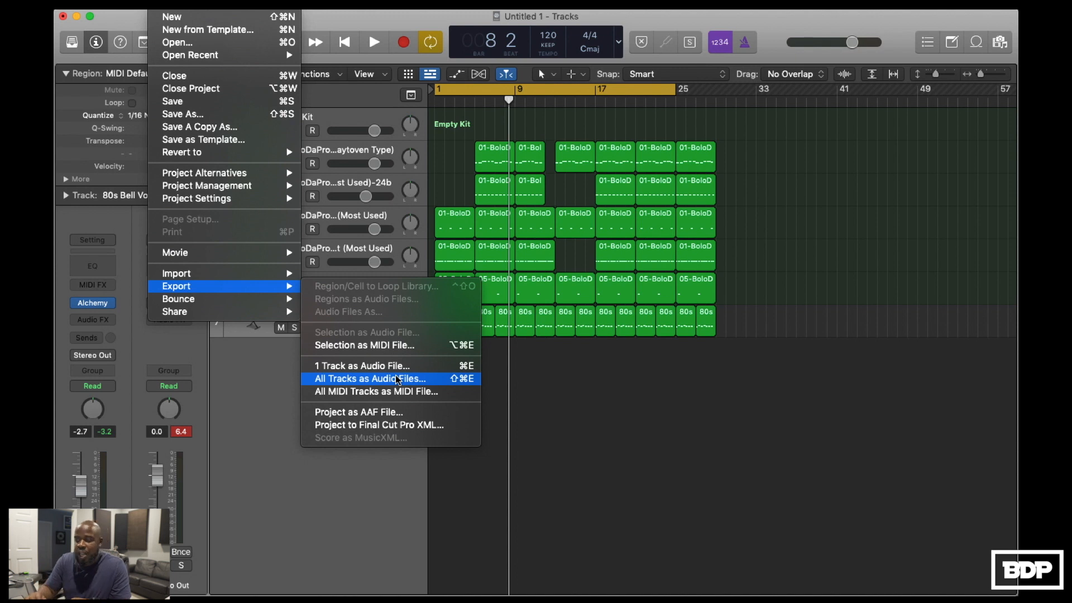
{"action": "left_click", "coordinate": [395, 378]}
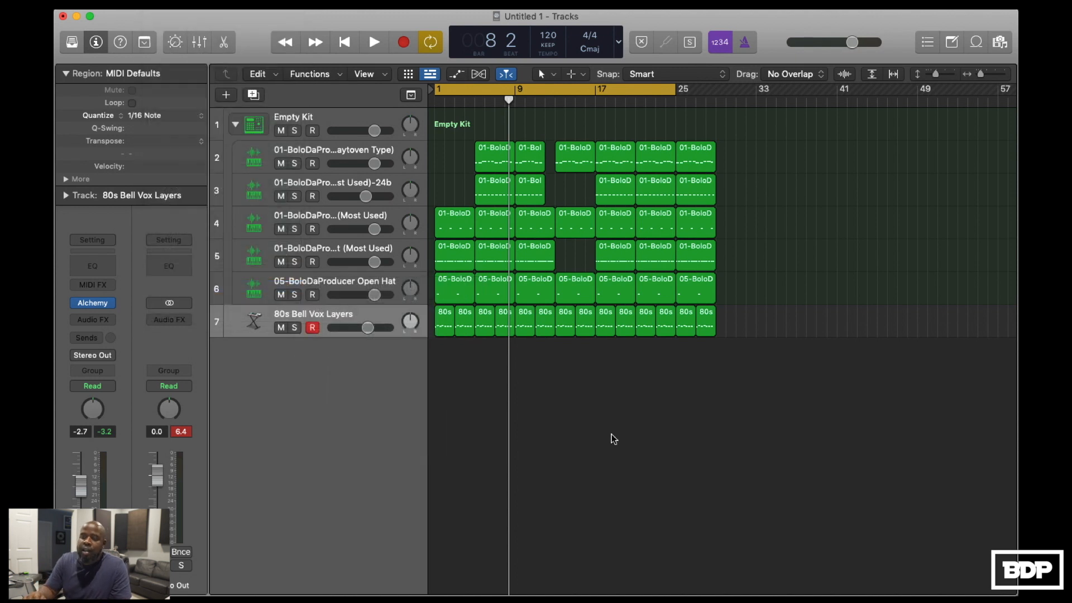
Step: Open the Empty Kit track's Drum Machine Designer, examine the kit's options menu and move the window aside
{"action": "left_click", "coordinate": [325, 118]}
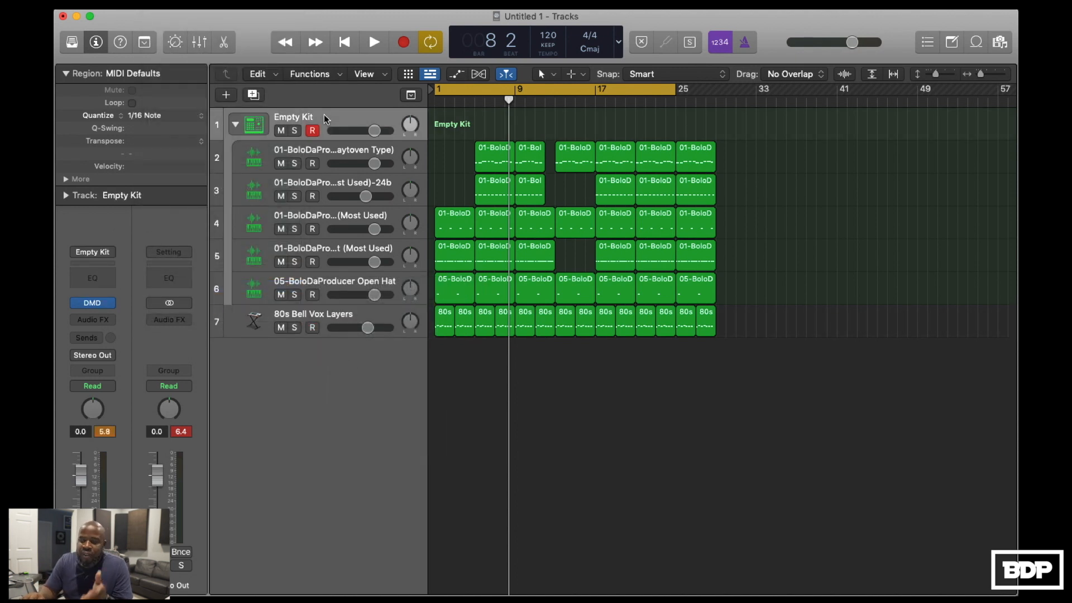
{"action": "left_click", "coordinate": [93, 303]}
{"action": "left_click", "coordinate": [92, 304]}
{"action": "left_click", "coordinate": [92, 303]}
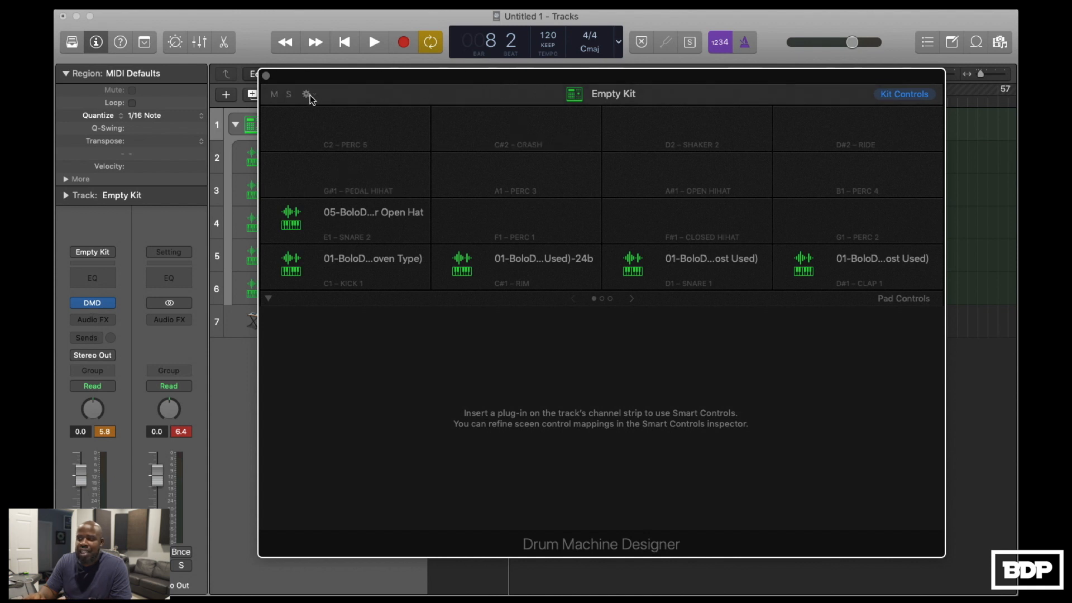
{"action": "left_click", "coordinate": [313, 96]}
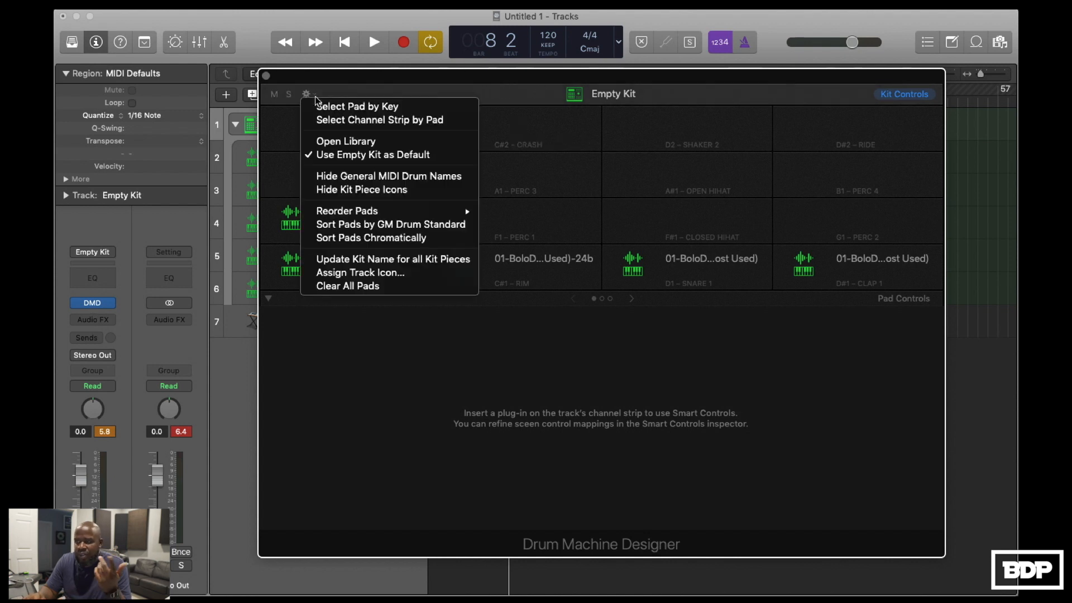
{"action": "left_click", "coordinate": [429, 82]}
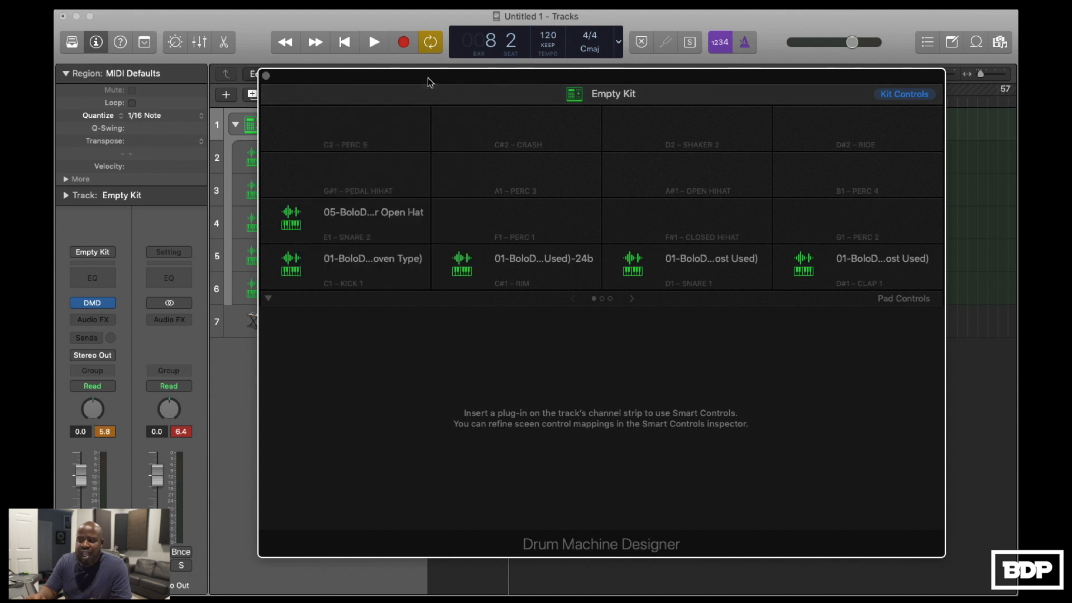
{"action": "left_click_drag", "start_coordinate": [399, 82], "coordinate": [535, 81]}
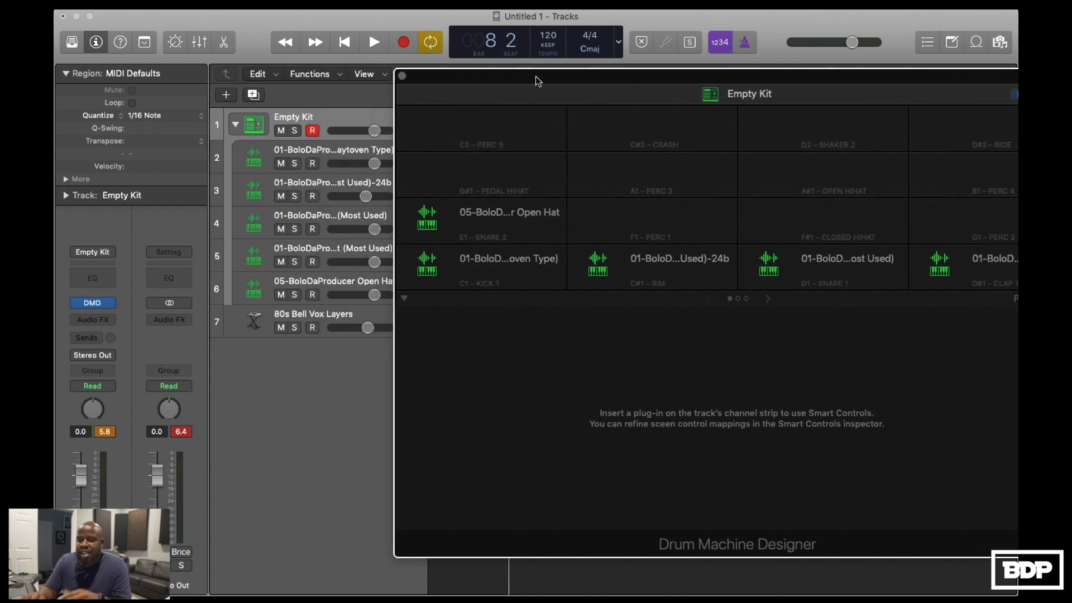
Step: Save the kit from the Library as YT Drumz.patch in the Instrument folder
{"action": "left_click", "coordinate": [72, 43]}
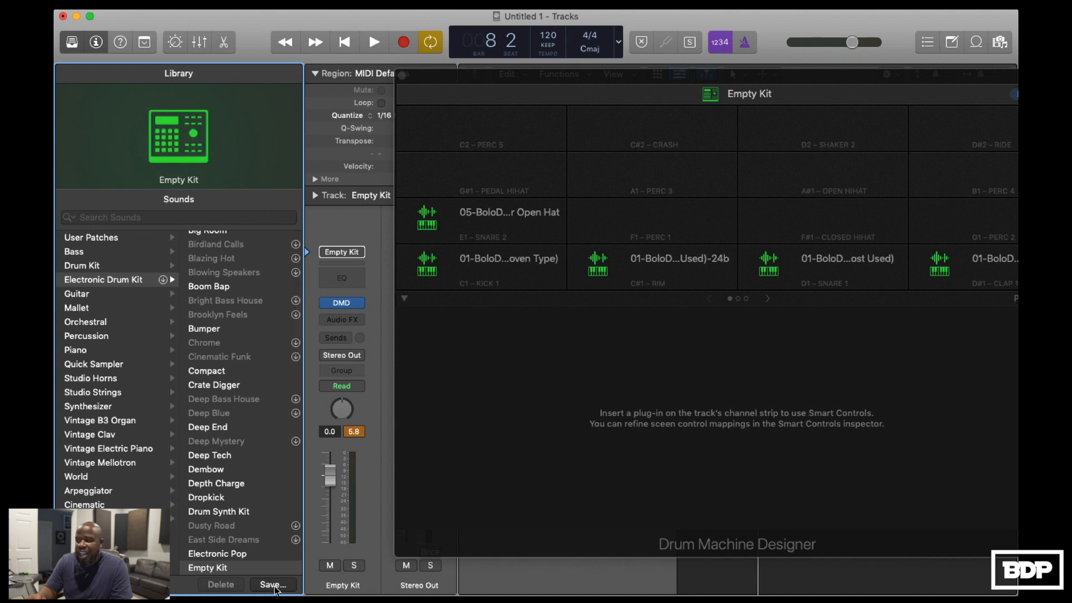
{"action": "left_click", "coordinate": [712, 98]}
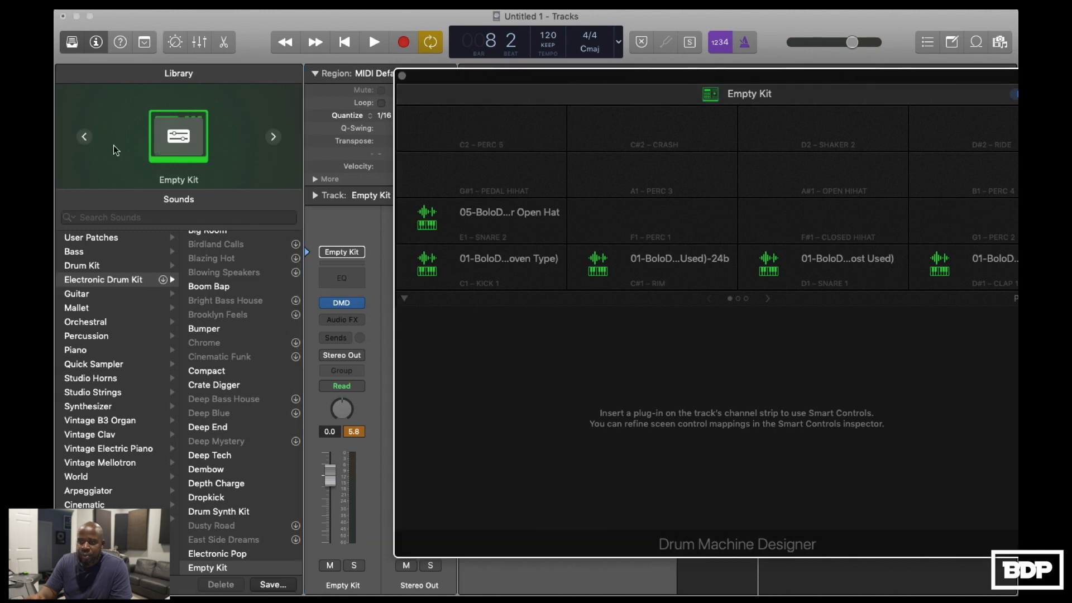
{"action": "left_click", "coordinate": [273, 587]}
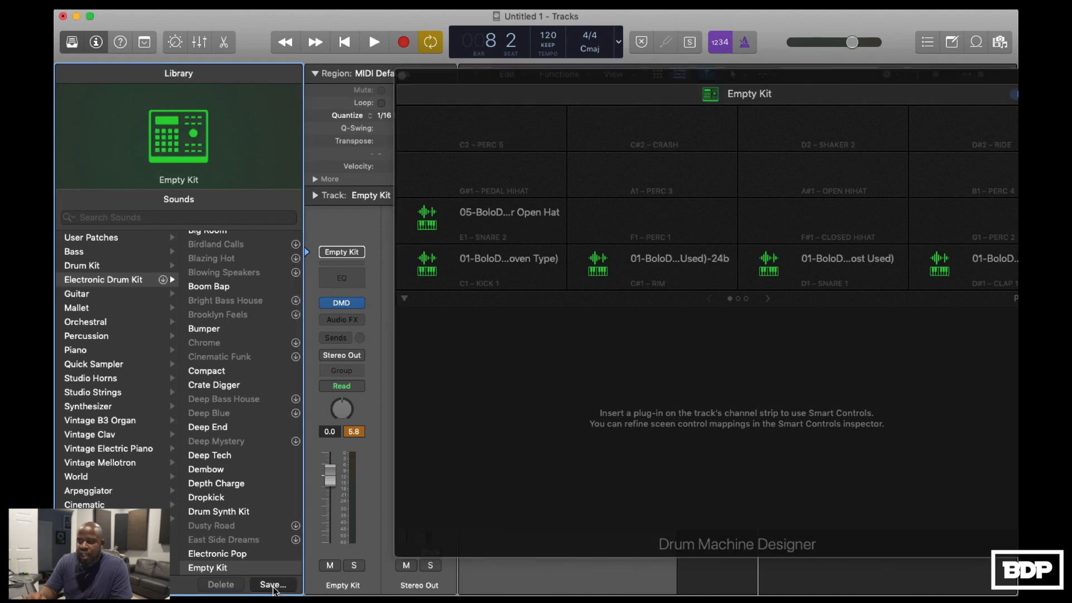
{"action": "left_click", "coordinate": [273, 585]}
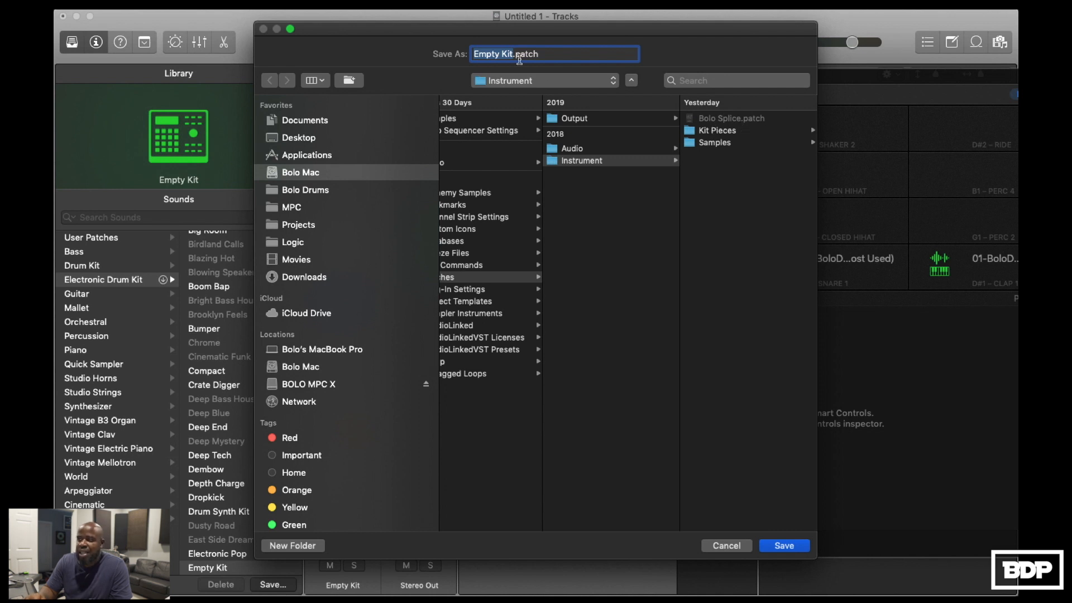
{"action": "key", "text": "BackSpace"}
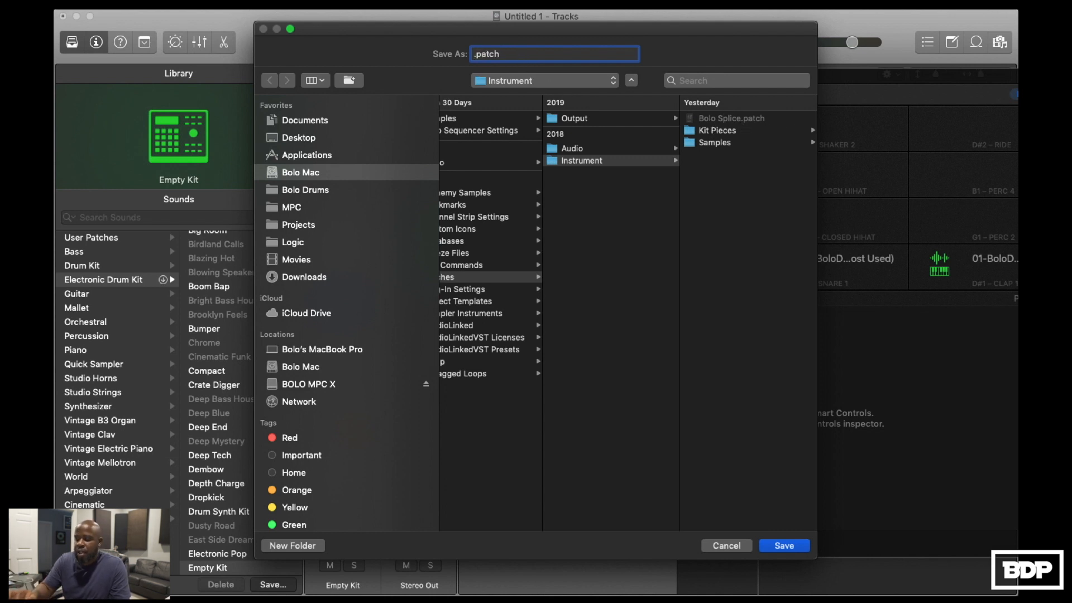
{"action": "type", "text": "YT"}
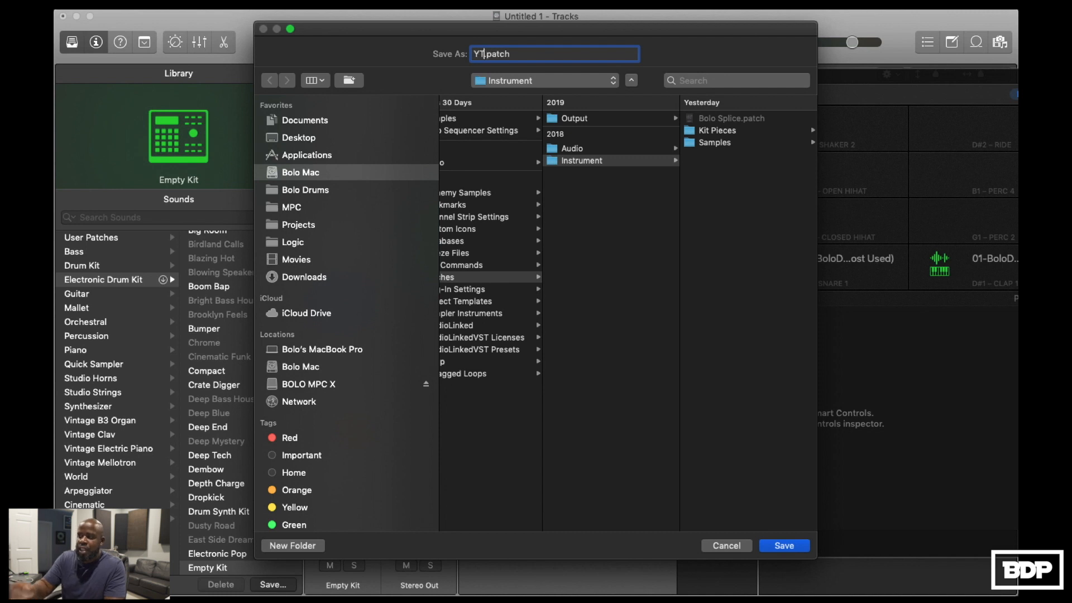
{"action": "type", "text": " Drumz"}
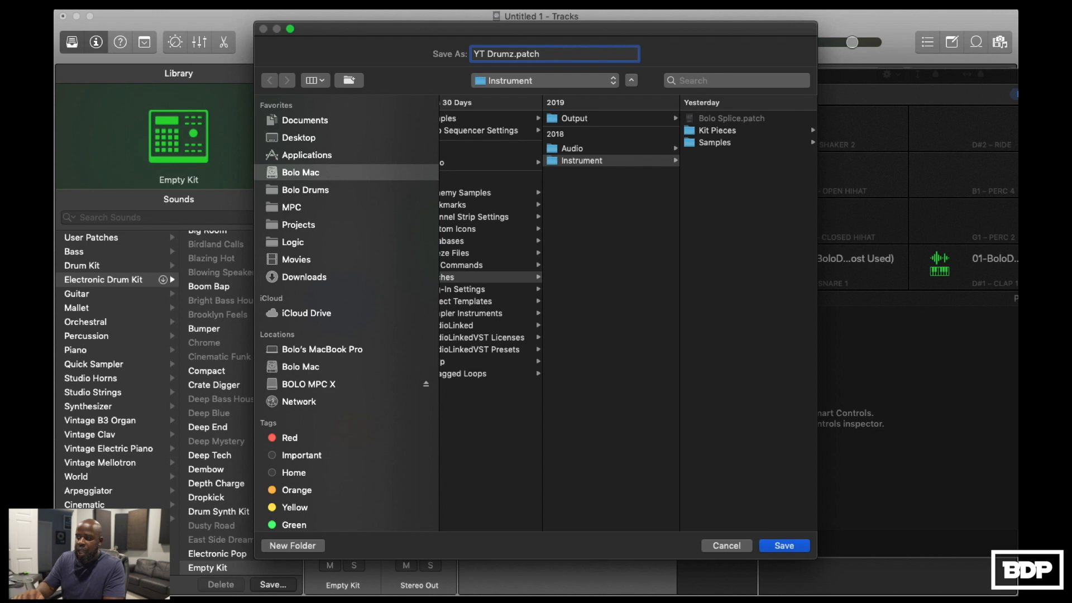
{"action": "left_click", "coordinate": [783, 546]}
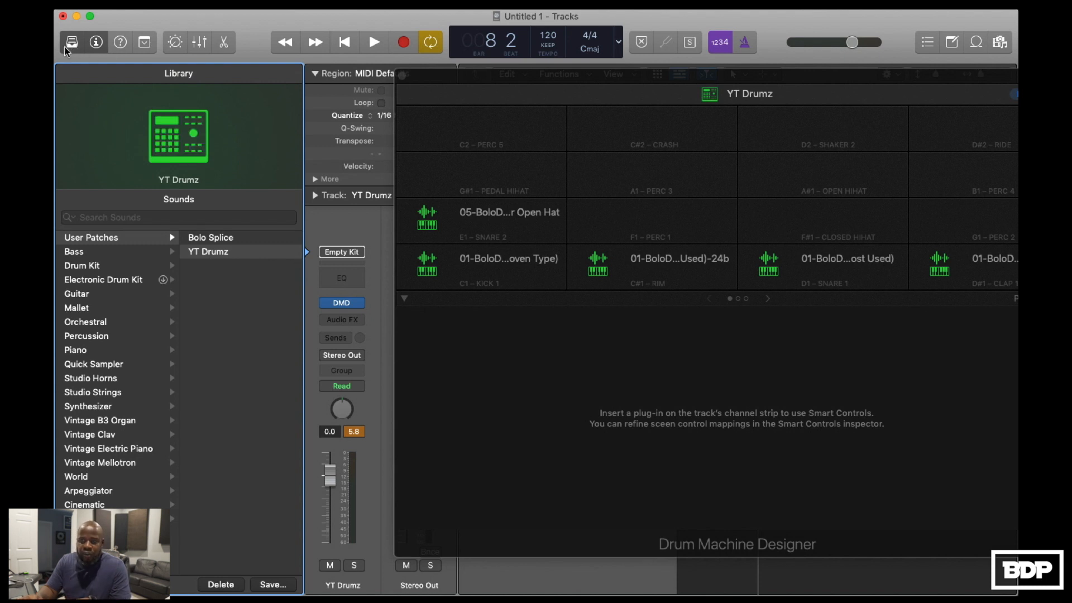
{"action": "mouse_move", "coordinate": [115, 134]}
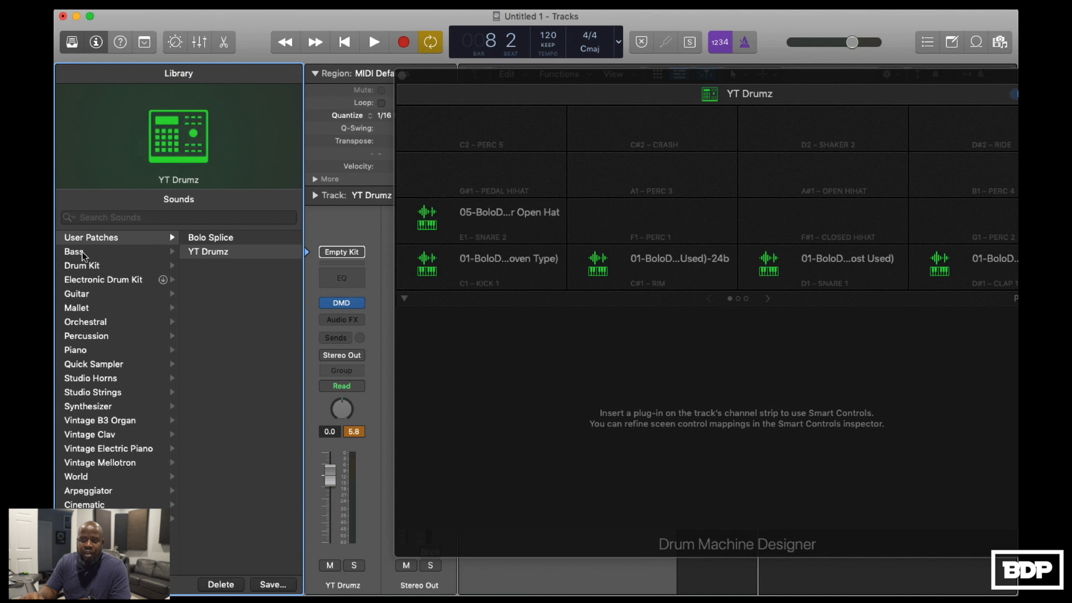